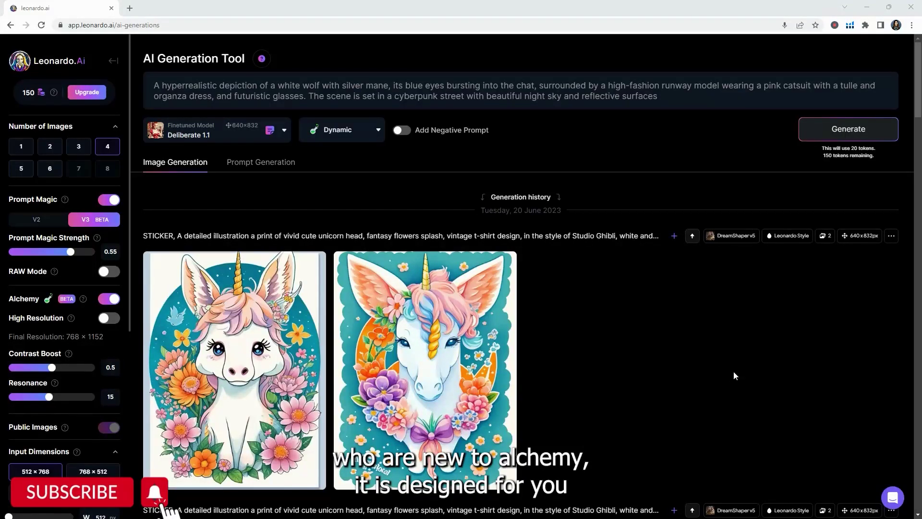
- Highlight the wolf-and-model prompt and read the Leonardo Alchemy introduction
mouse_move(444, 332)
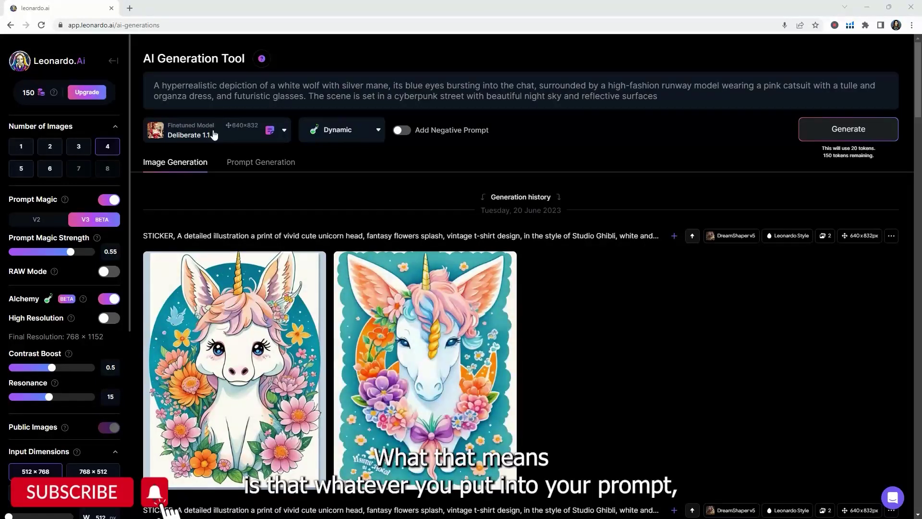
drag(177, 85, 678, 96)
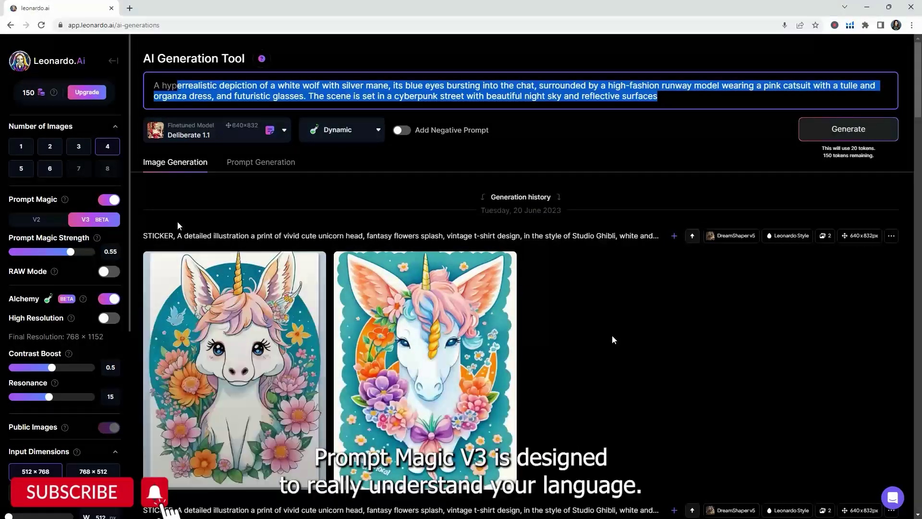
mouse_move(100, 222)
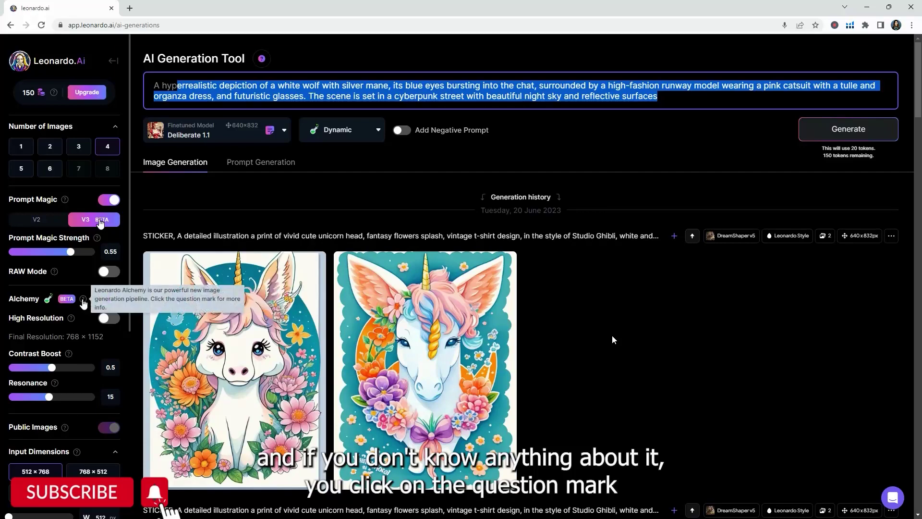
click(84, 303)
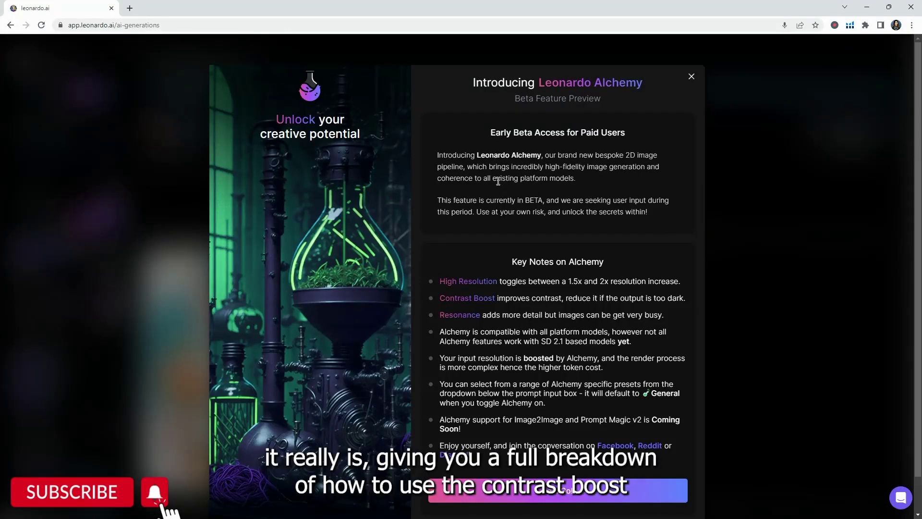
click(817, 267)
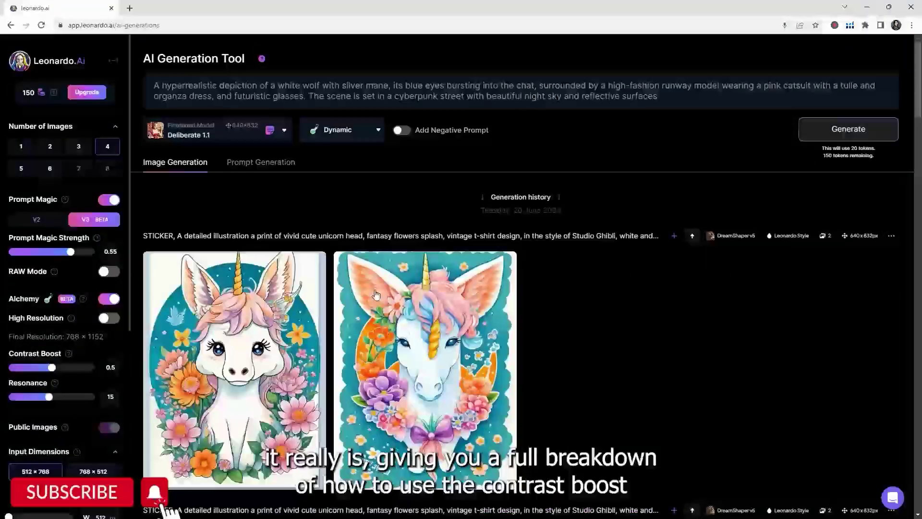
scroll(66, 287, down, 2)
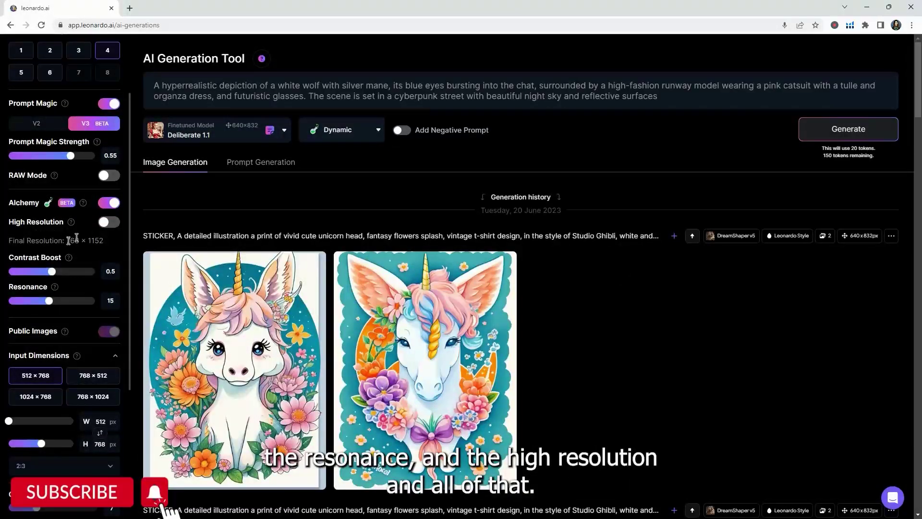
scroll(77, 263, up, 2)
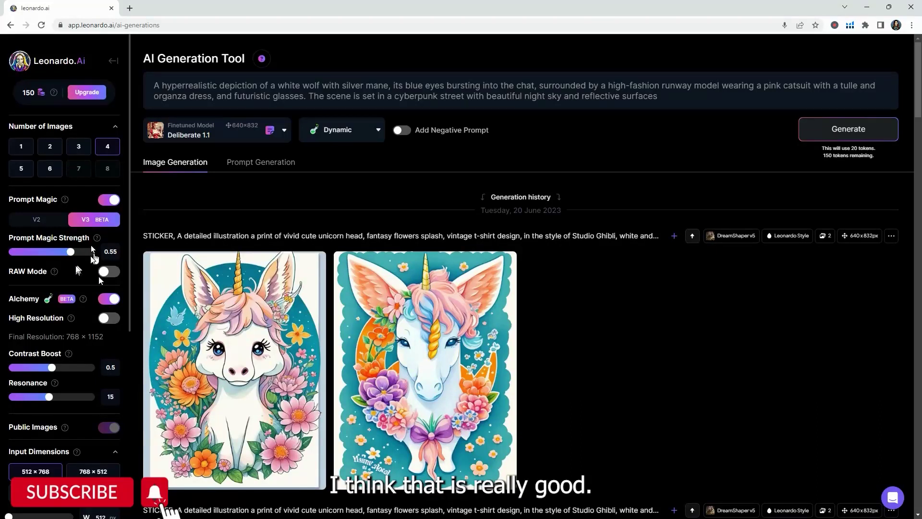
- Switch Prompt Magic to V2, toggling Alchemy off and back on, and edit the prompt
click(109, 299)
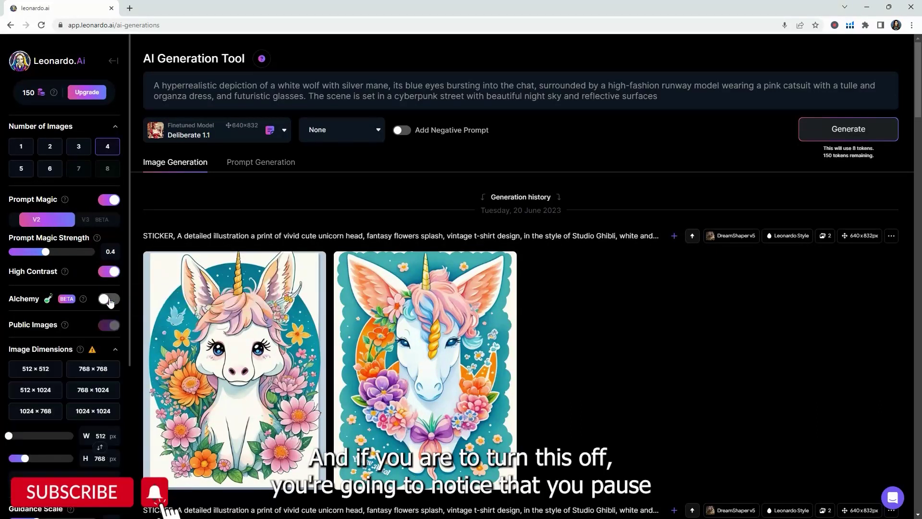
click(38, 220)
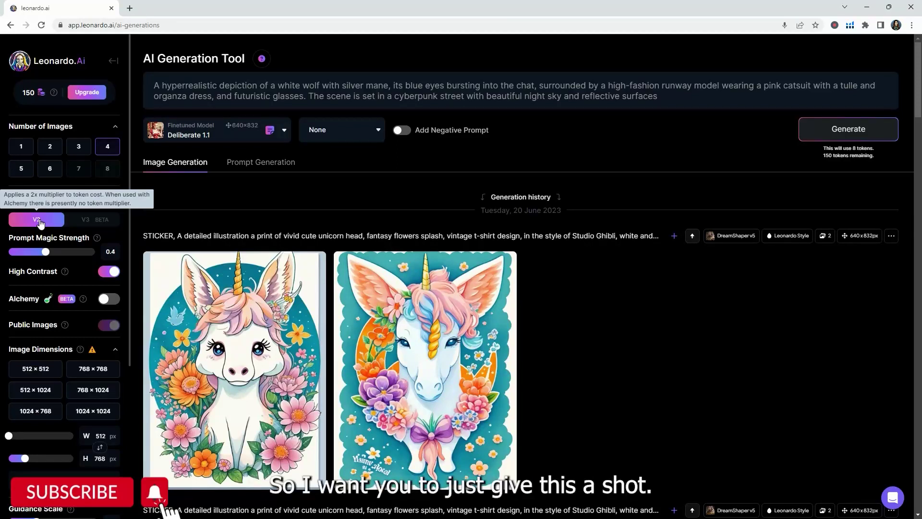
click(113, 299)
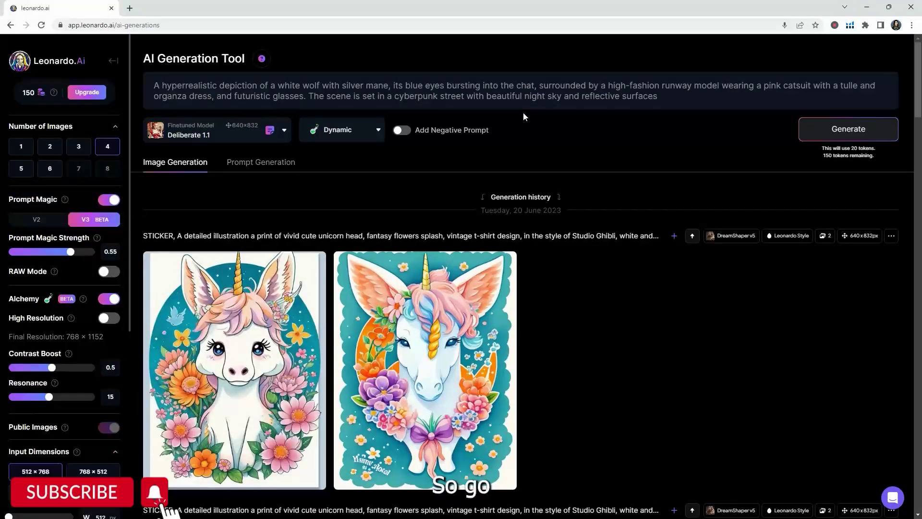
click(675, 97)
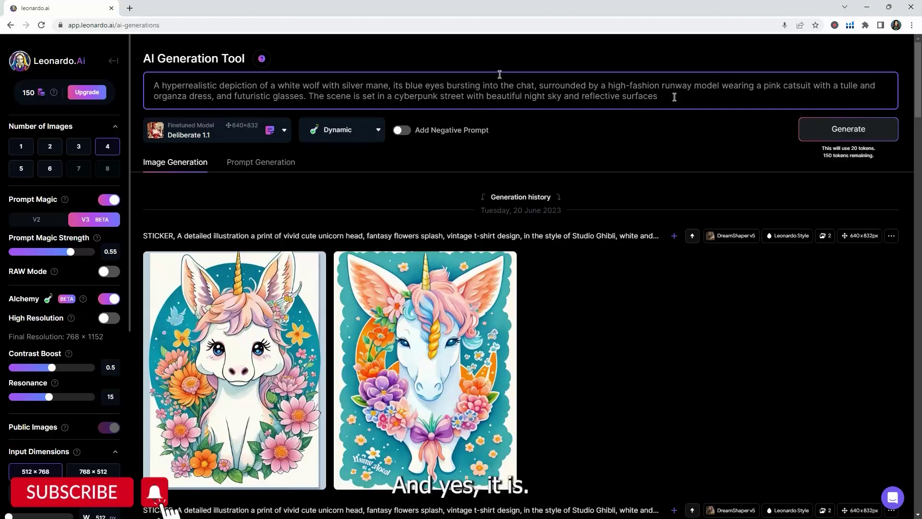
- Check the model and style lists, keeping Deliberate 1.1 and the Dynamic preset
click(223, 138)
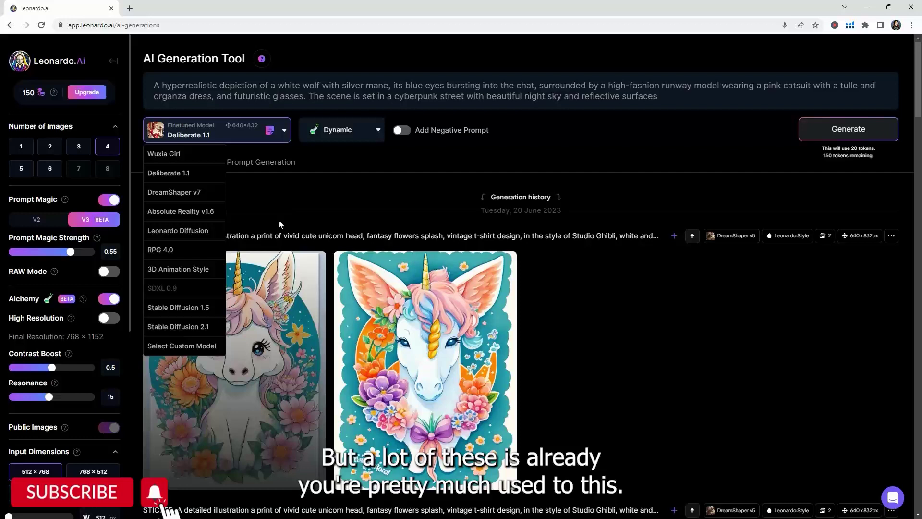
click(322, 181)
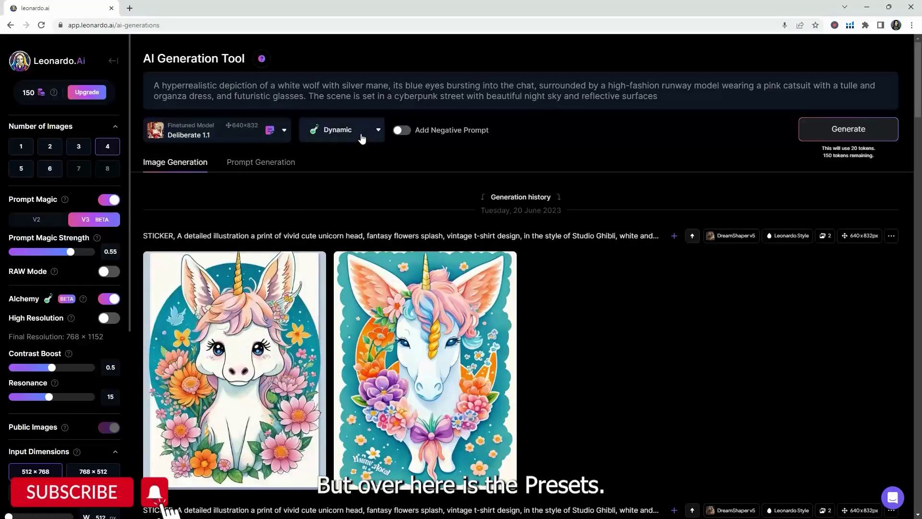
click(361, 138)
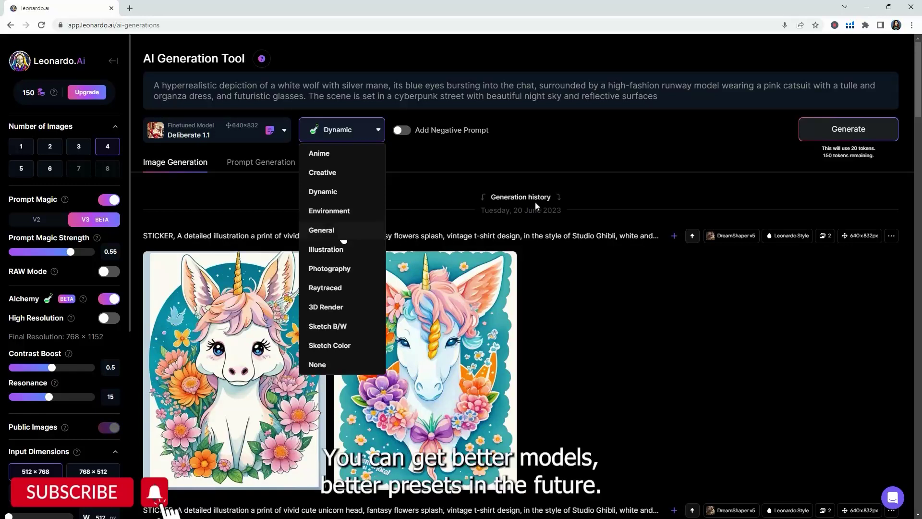
click(523, 154)
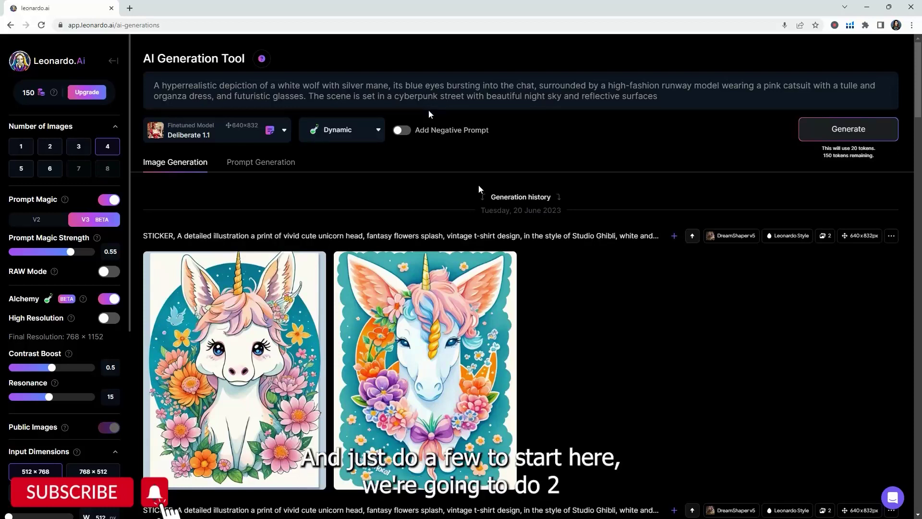
- Set Number of Images to 2 and highlight the prompt text
click(52, 149)
drag(172, 86, 667, 101)
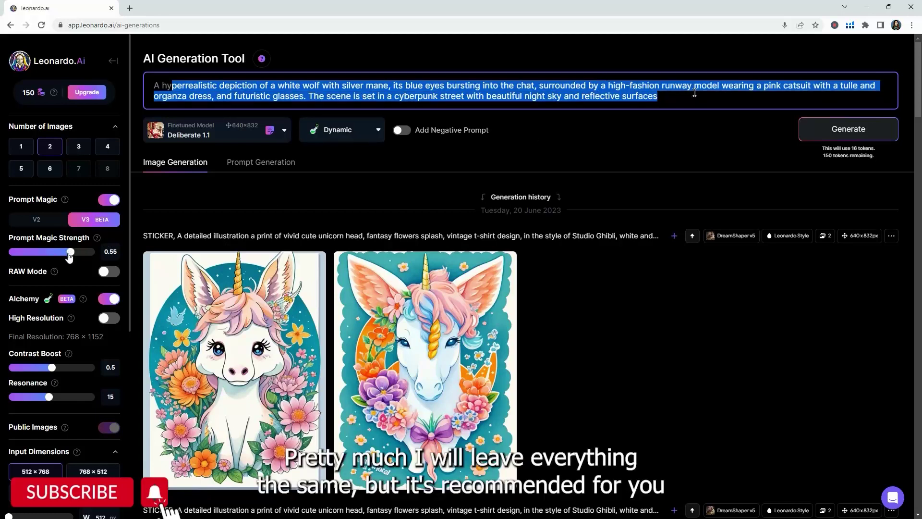
mouse_move(97, 243)
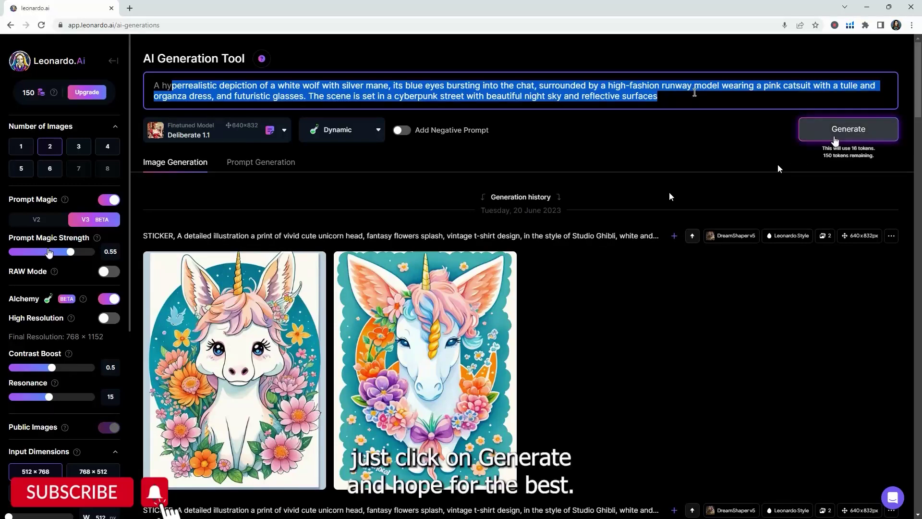
- Generate the two wolf-and-model images with Deliberate 1.1 and the Dynamic preset
click(834, 136)
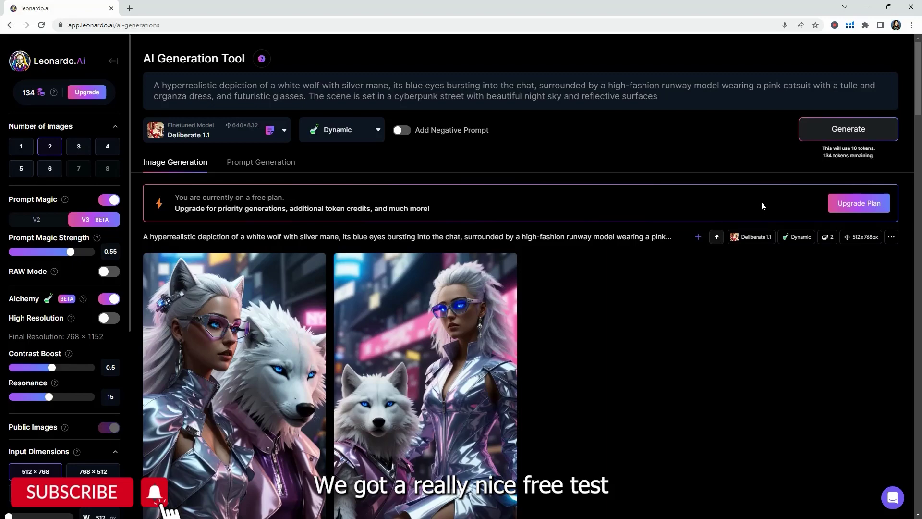
scroll(401, 354, down, 2)
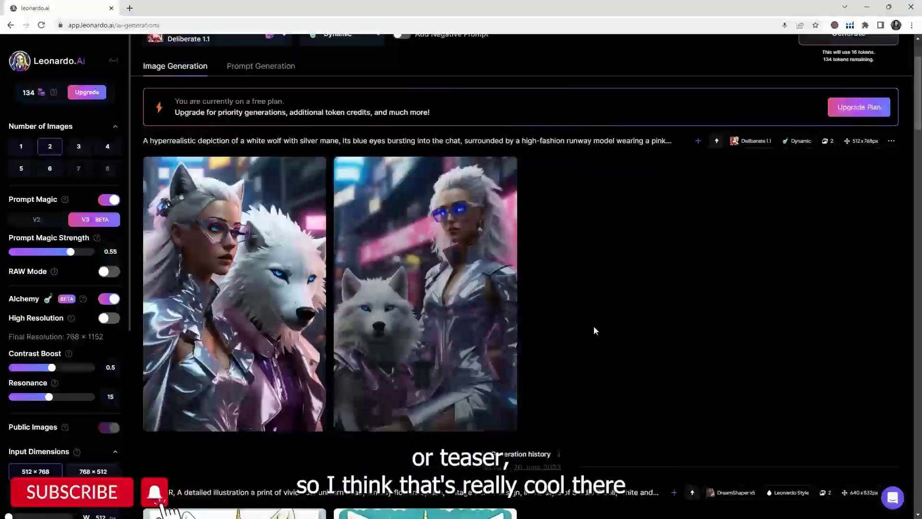
scroll(594, 331, up, 2)
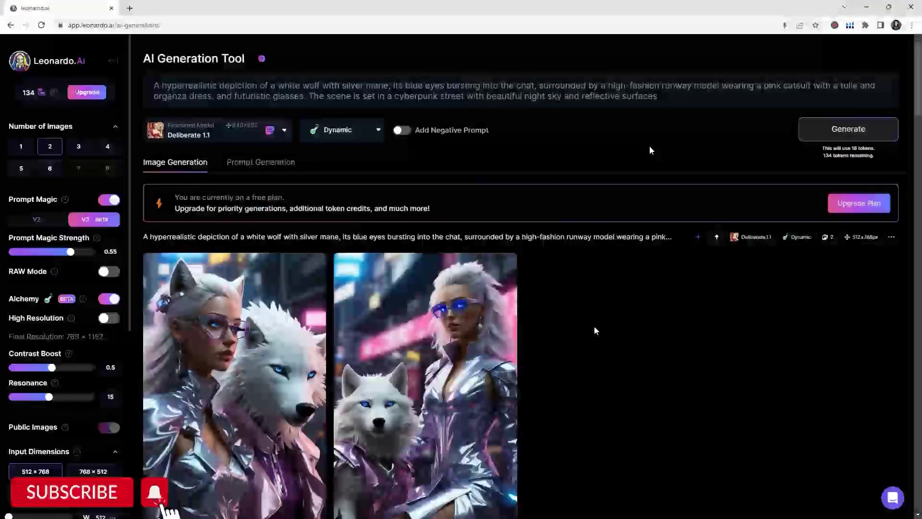
scroll(541, 354, down, 1)
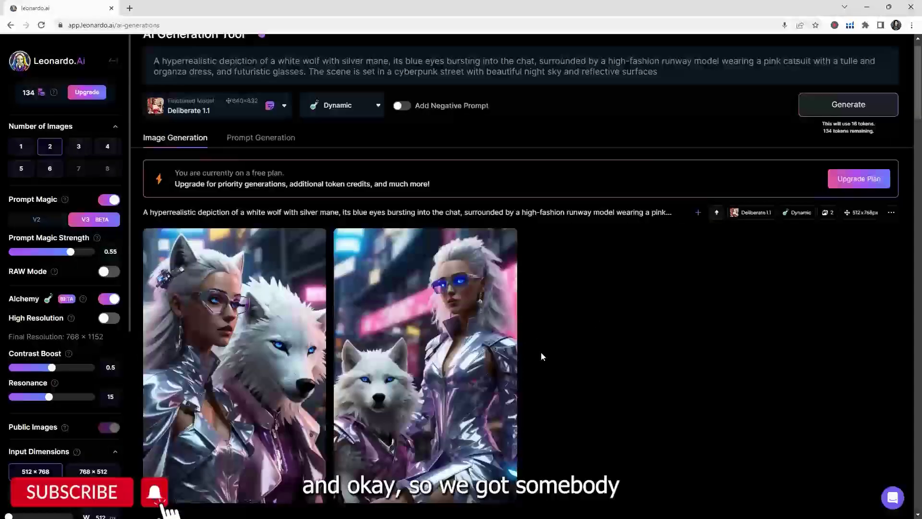
scroll(693, 323, down, 2)
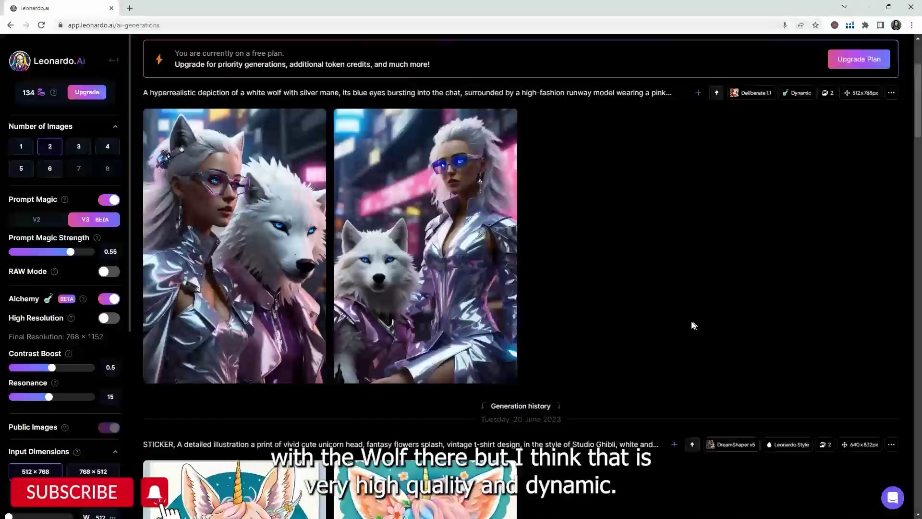
- View each of the two wolf images full size, closing each afterwards
click(273, 217)
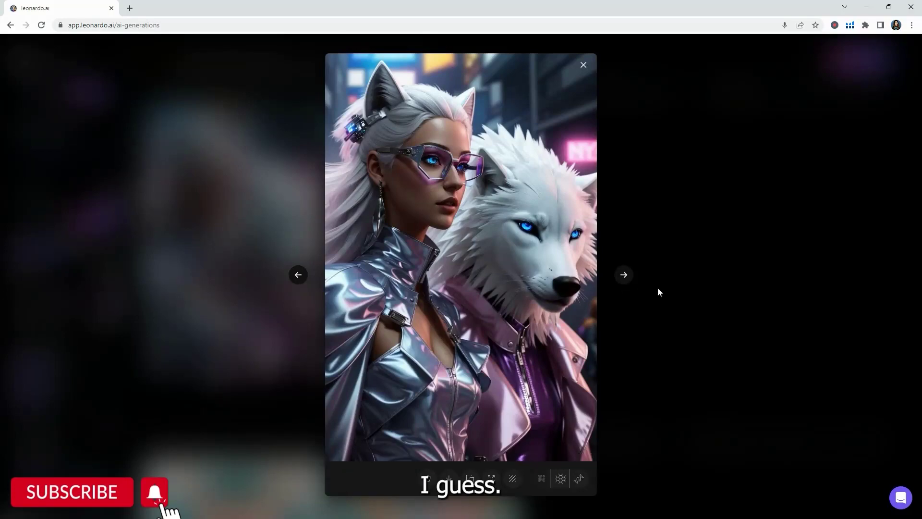
click(613, 307)
click(468, 268)
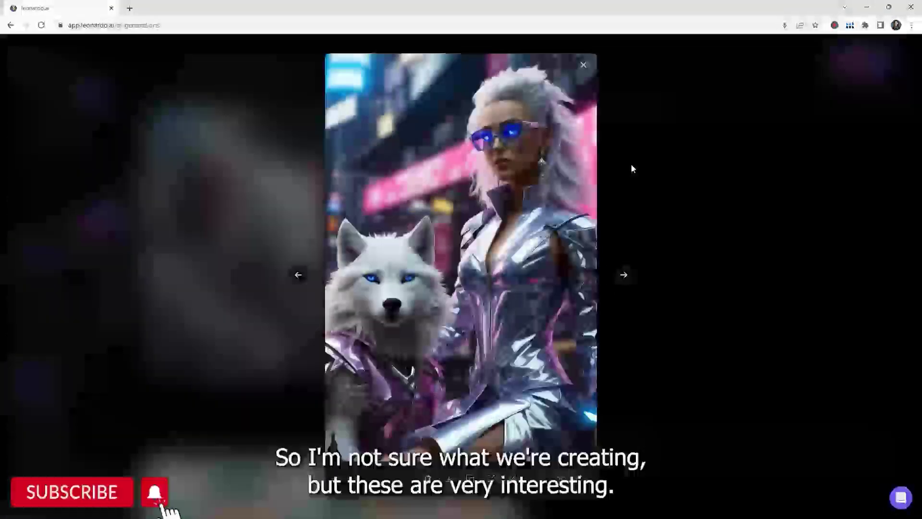
click(681, 244)
scroll(634, 251, up, 3)
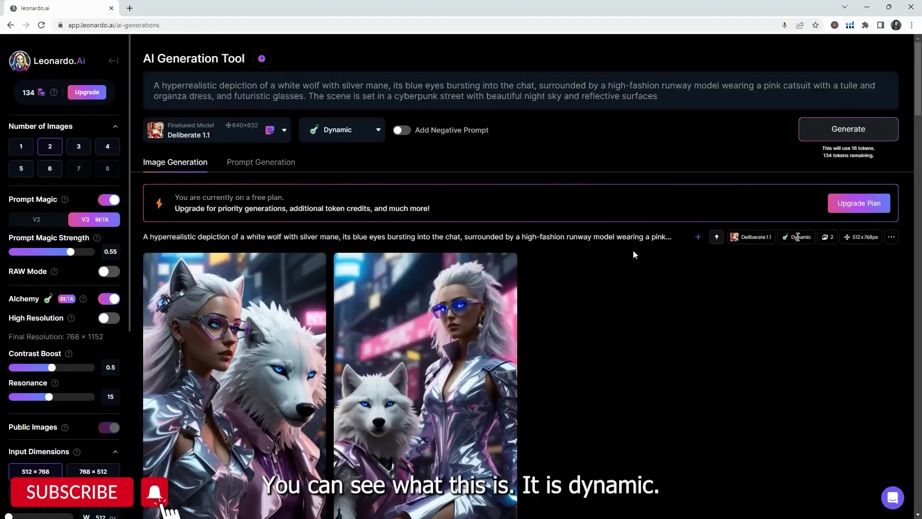
- Change the style preset from Dynamic to Photography and generate again
drag(792, 237, 810, 236)
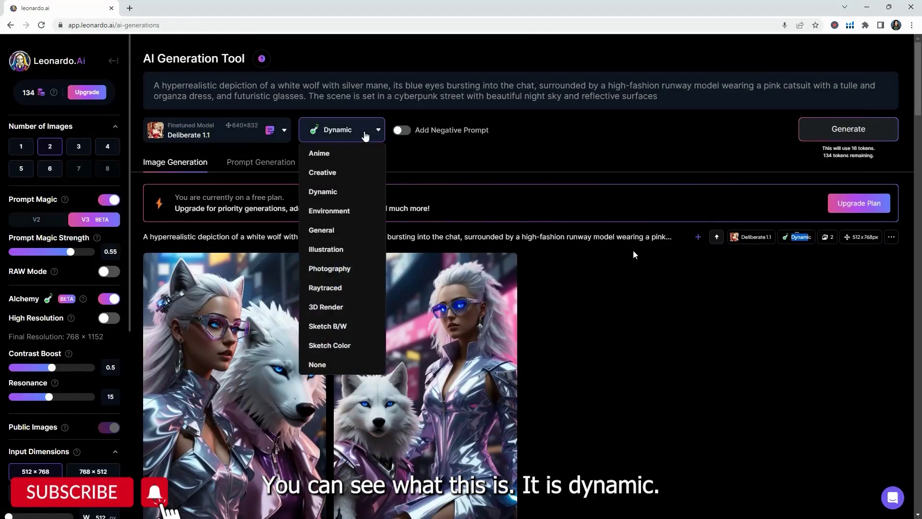
click(366, 136)
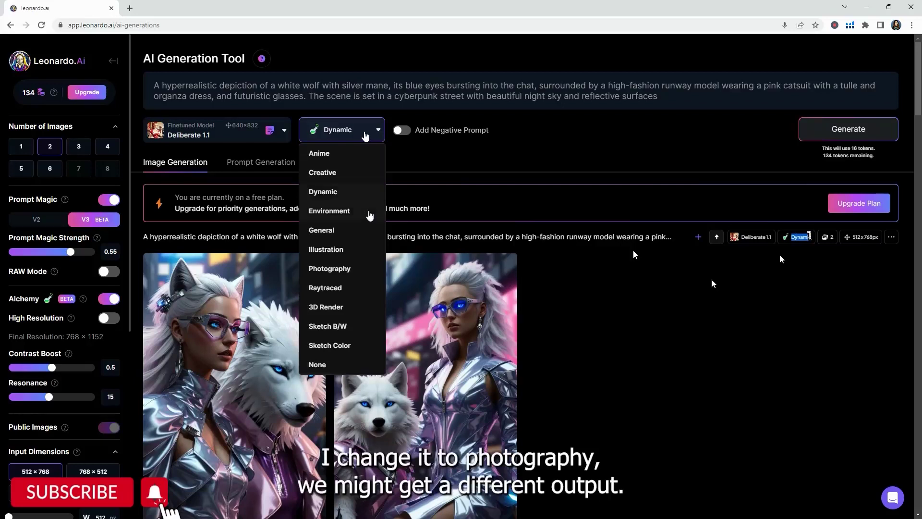
click(363, 270)
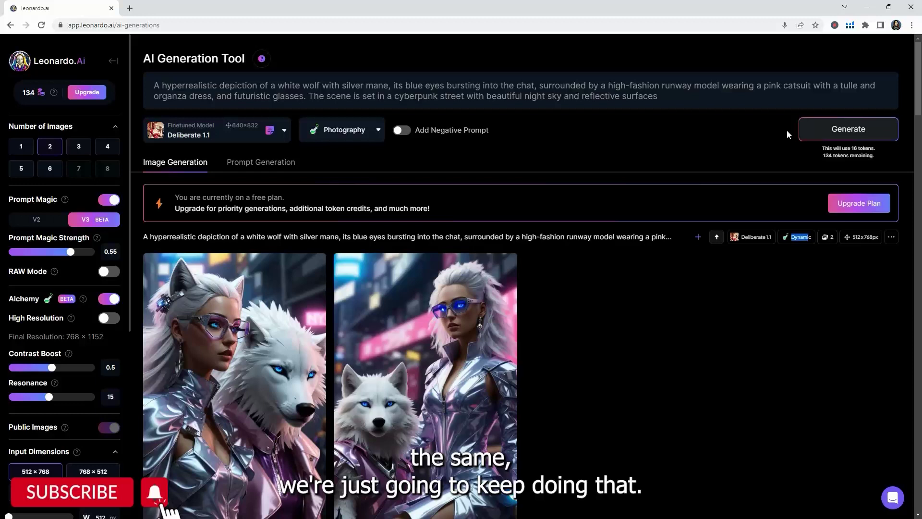
click(820, 128)
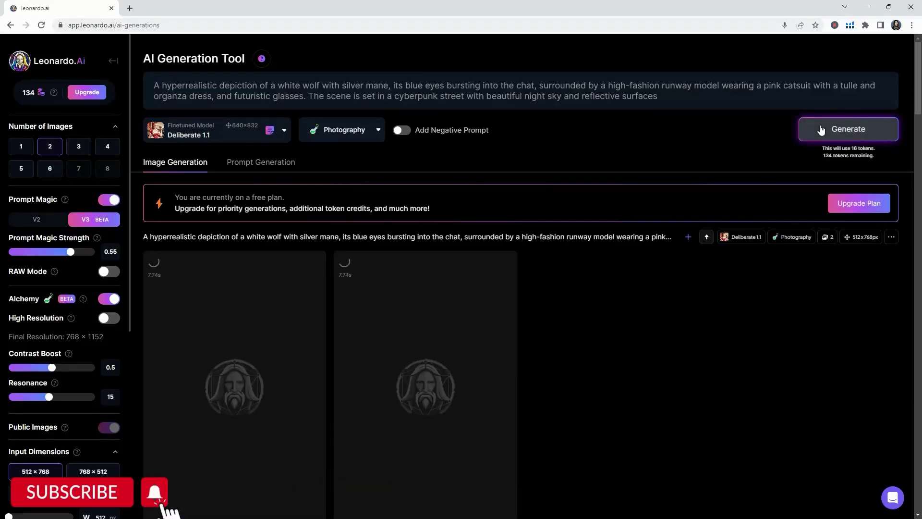
triple_click(876, 153)
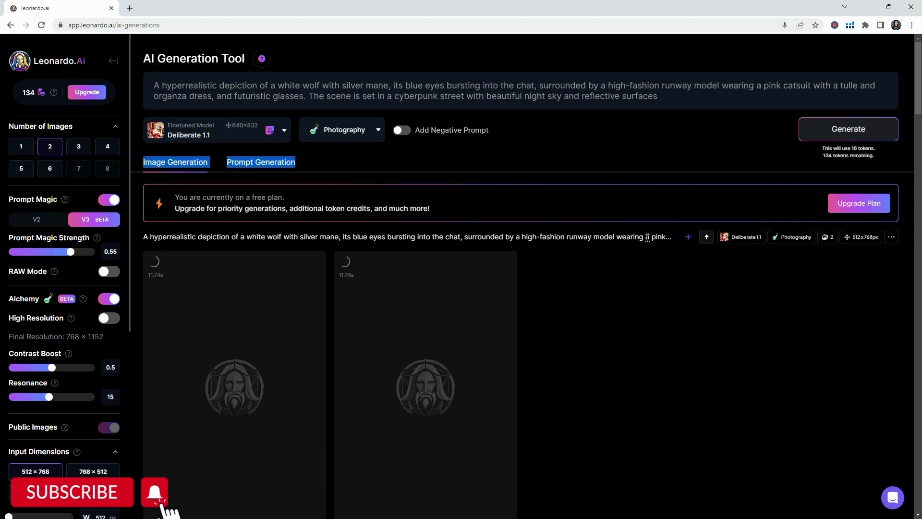
scroll(646, 240, down, 1)
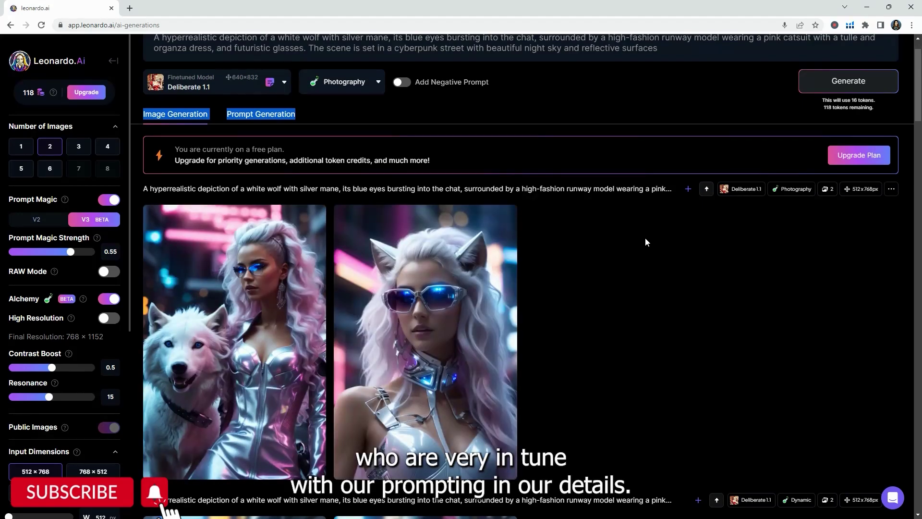
scroll(645, 241, down, 5)
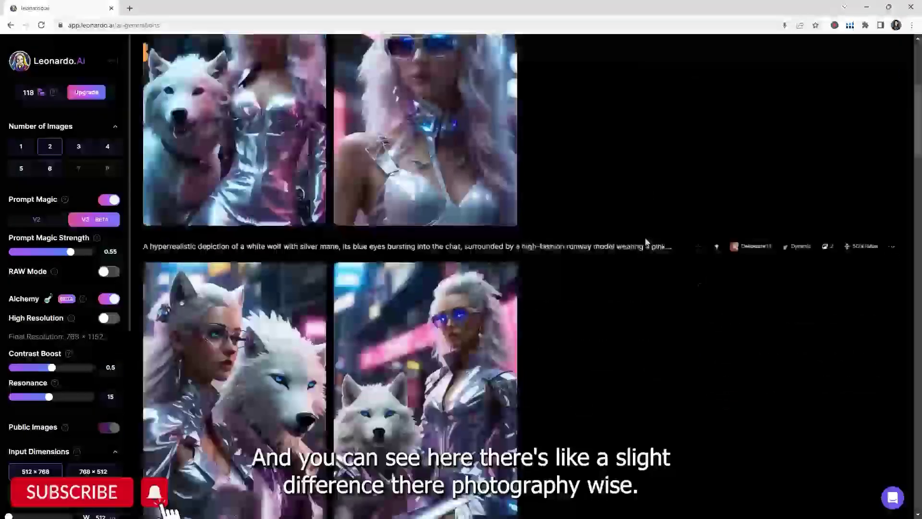
scroll(645, 238, down, 3)
scroll(645, 243, up, 5)
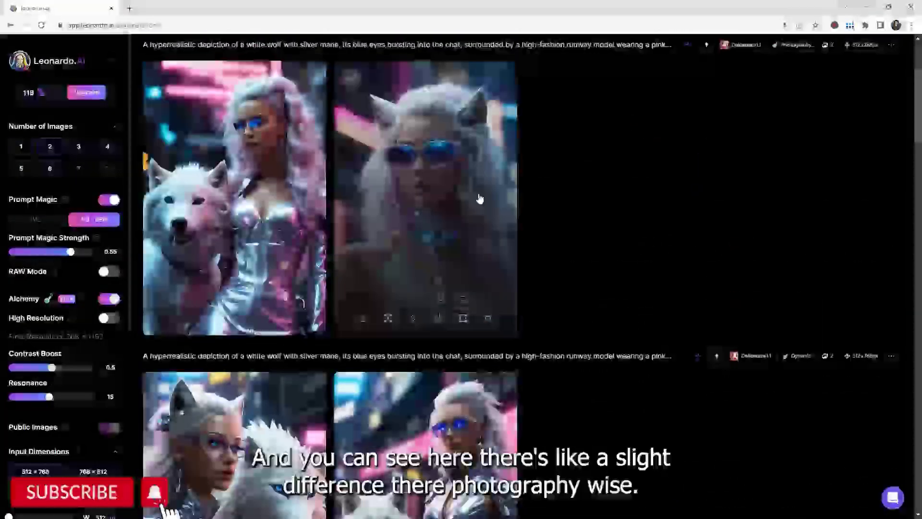
scroll(473, 207, down, 2)
scroll(456, 202, up, 2)
click(437, 190)
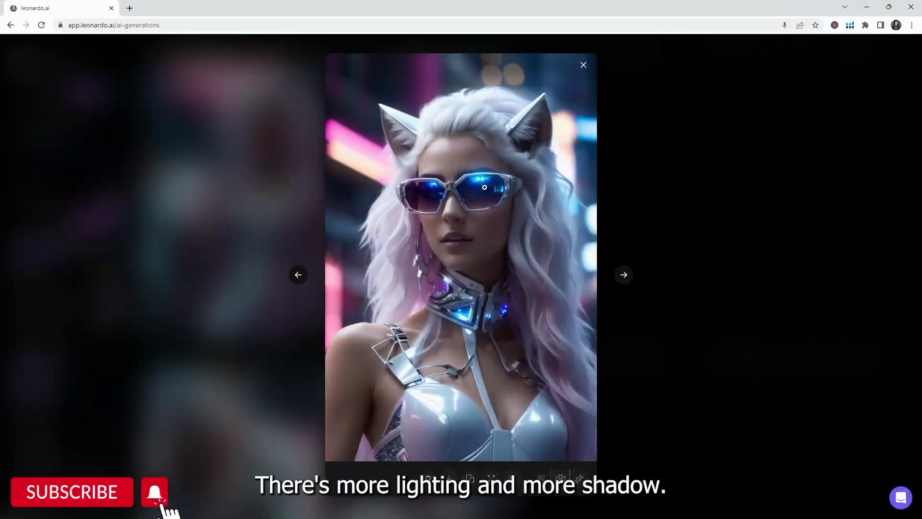
click(649, 237)
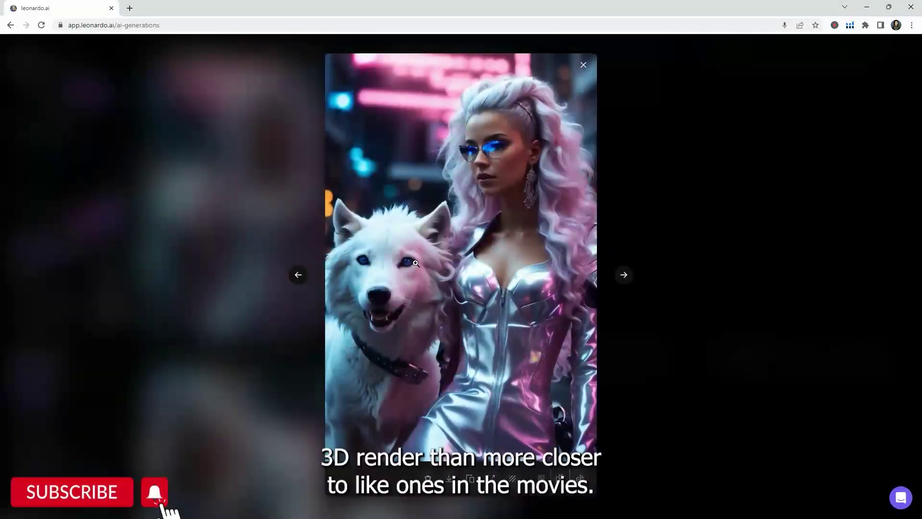
click(600, 261)
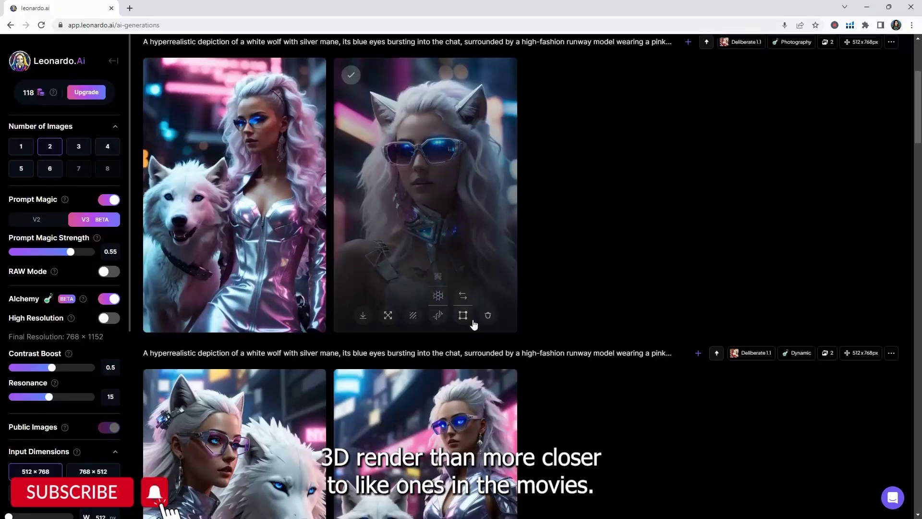
scroll(474, 323, down, 3)
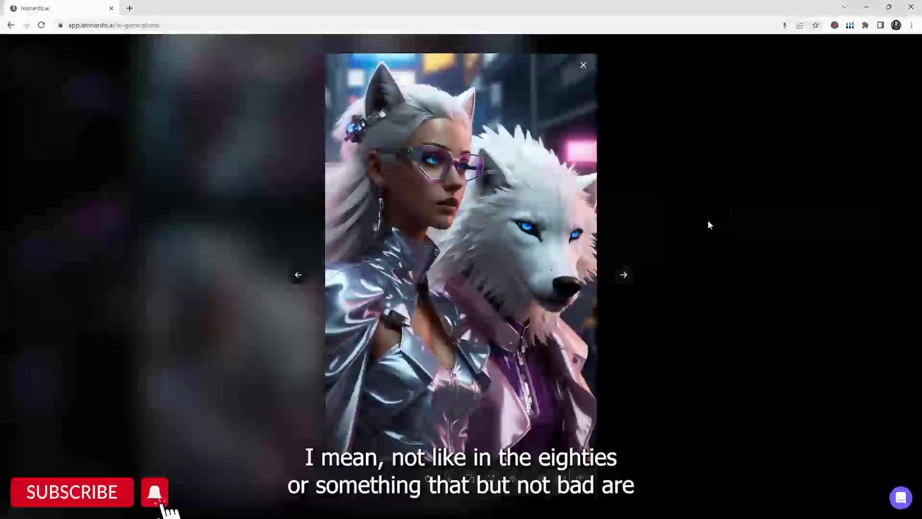
click(708, 223)
scroll(543, 311, up, 5)
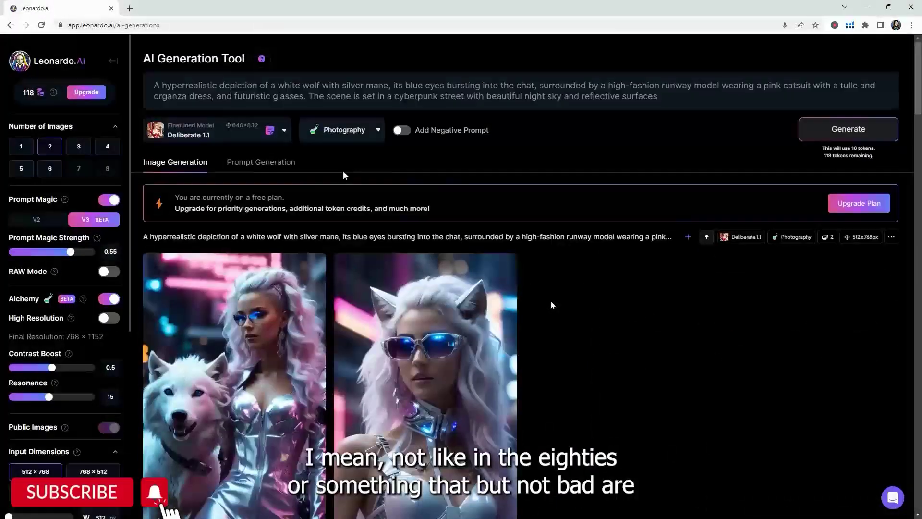
- Choose Leonardo Diffusion as the model and Anime as the style preset
click(229, 137)
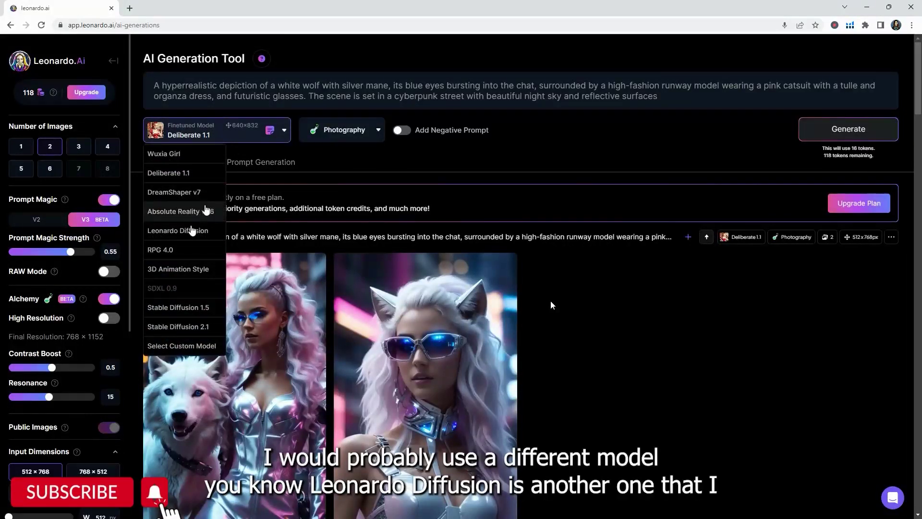
click(197, 231)
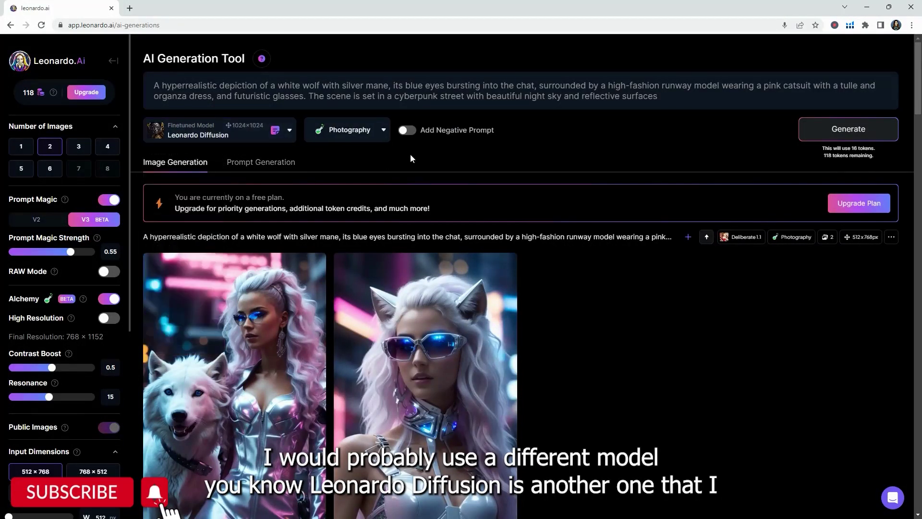
click(373, 135)
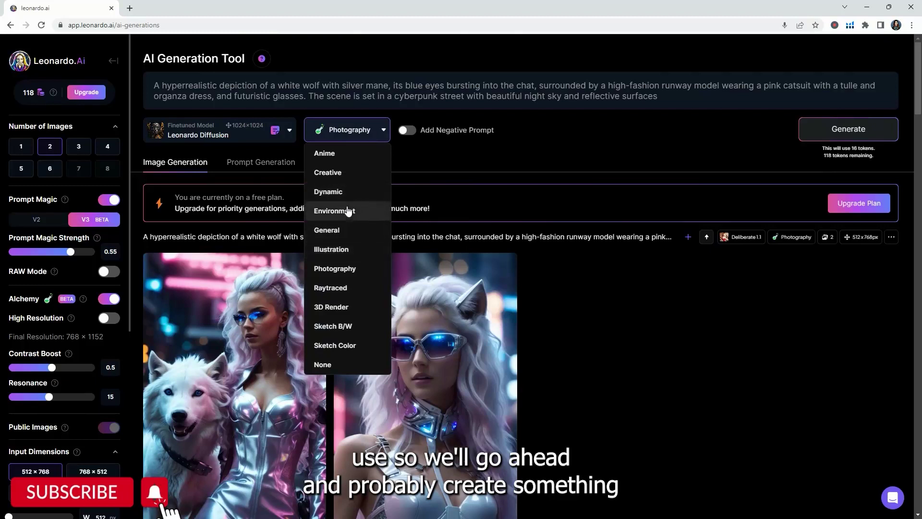
click(324, 153)
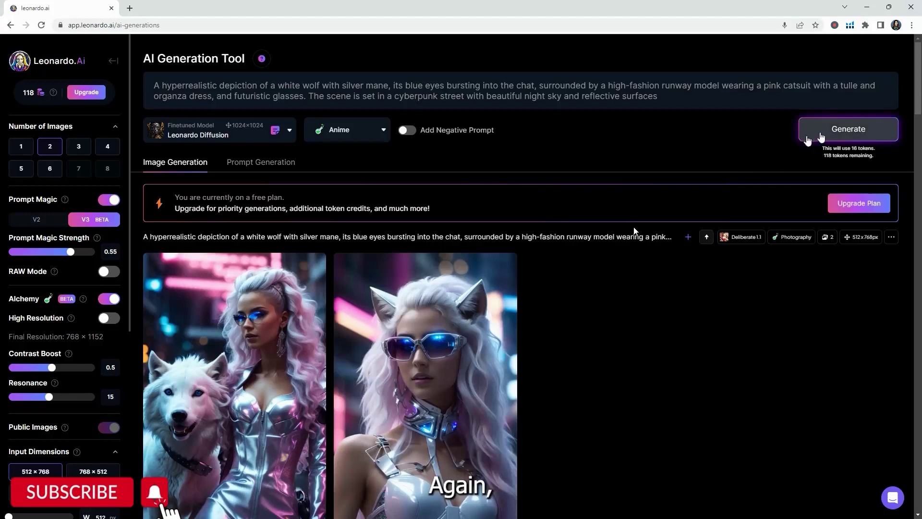
- Generate the Leonardo Diffusion Anime pair and view the left wolf image full size
click(822, 137)
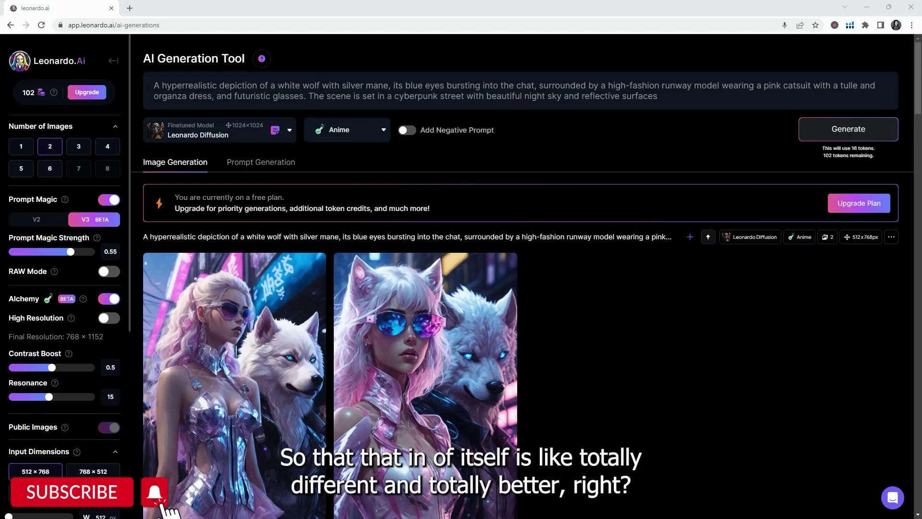
scroll(528, 355, down, 3)
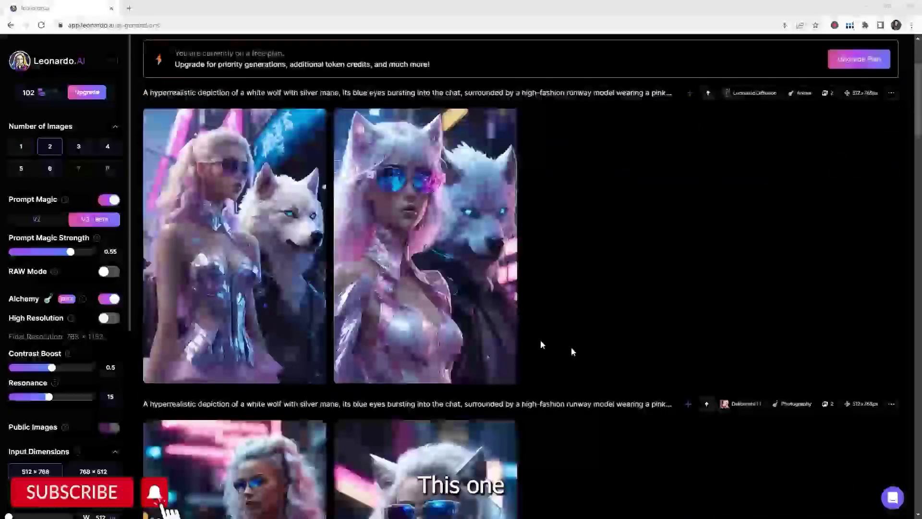
click(269, 269)
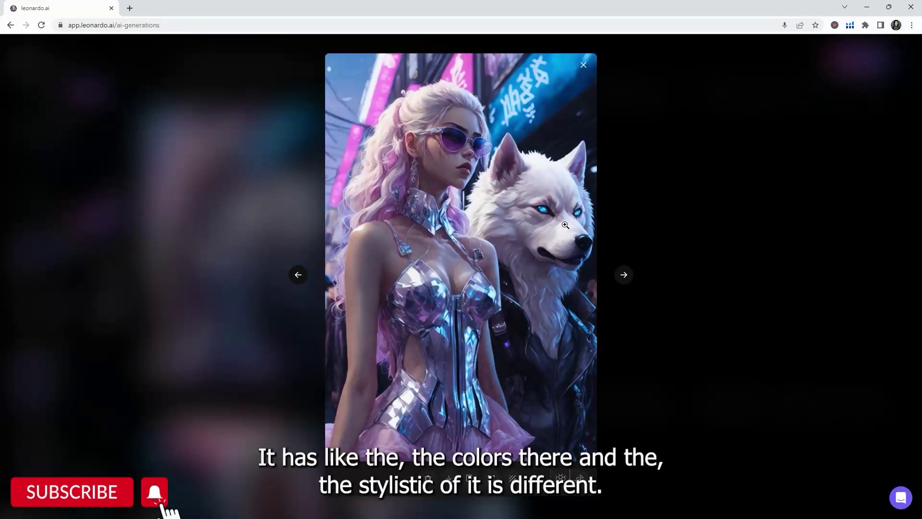
click(704, 298)
scroll(670, 329, down, 10)
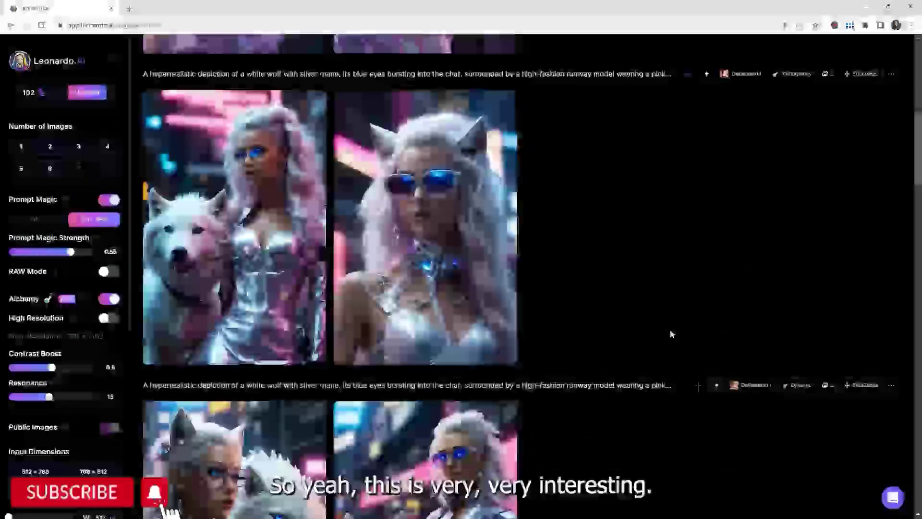
scroll(670, 329, up, 10)
scroll(670, 330, down, 1)
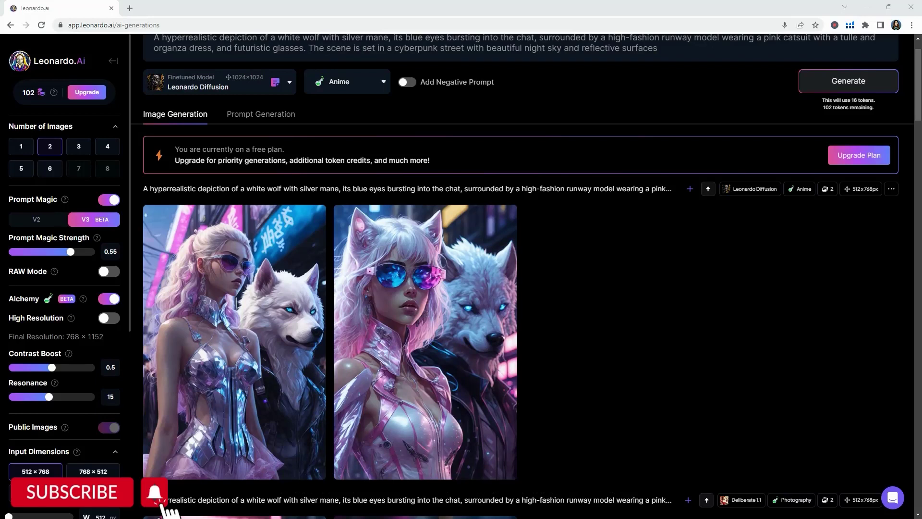
scroll(442, 173, up, 1)
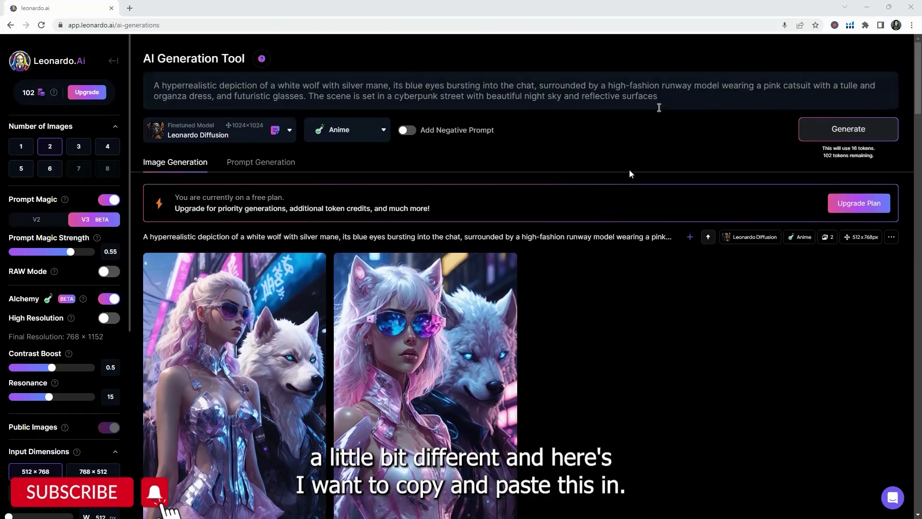
click(659, 107)
key(ctrl+a)
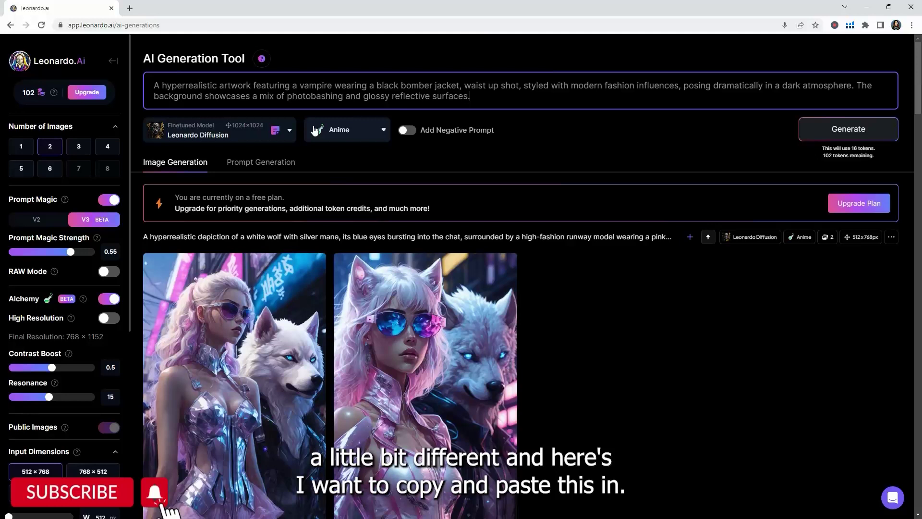
click(339, 136)
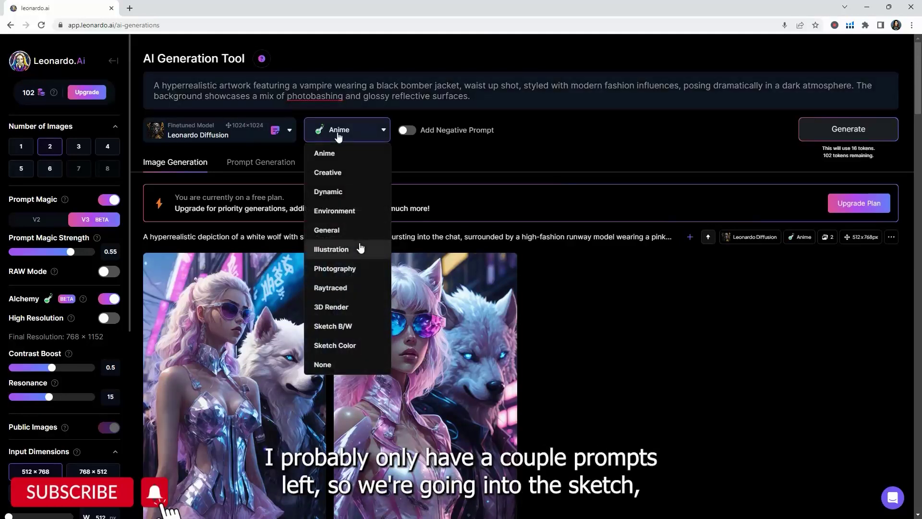
click(344, 328)
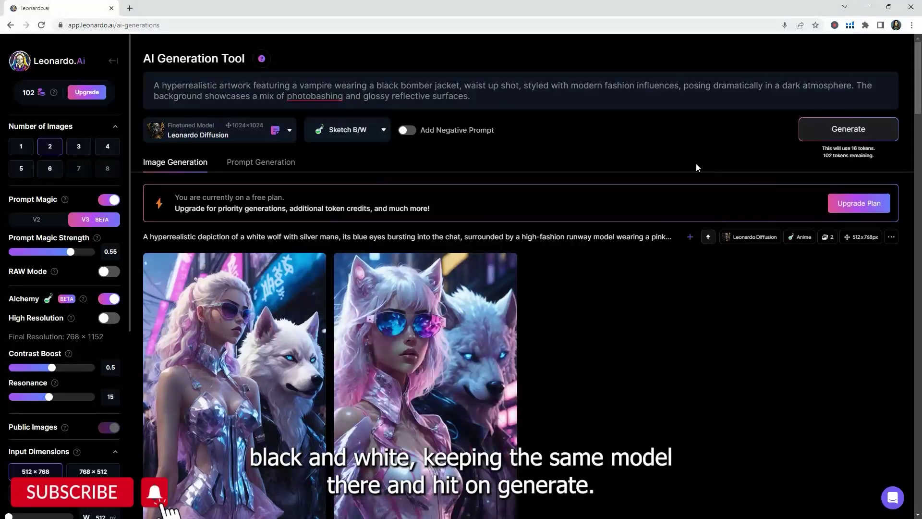
click(817, 132)
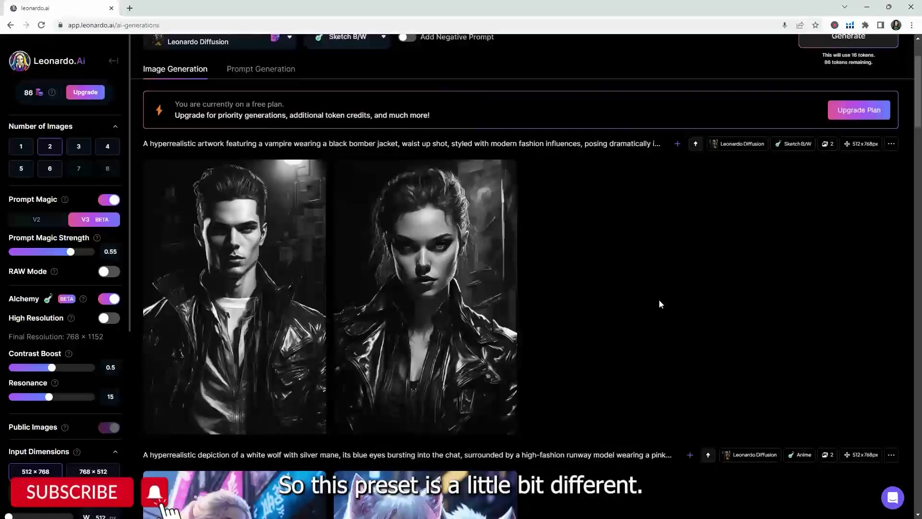
scroll(659, 304, up, 1)
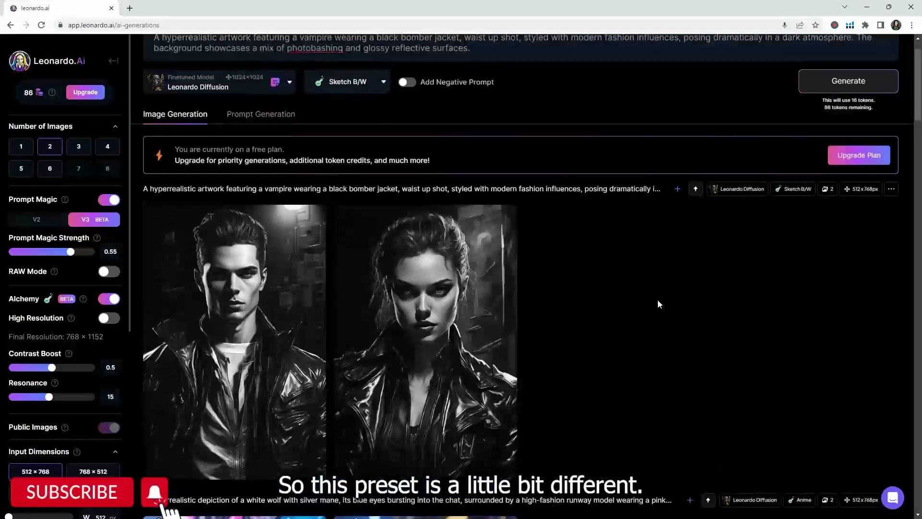
click(250, 318)
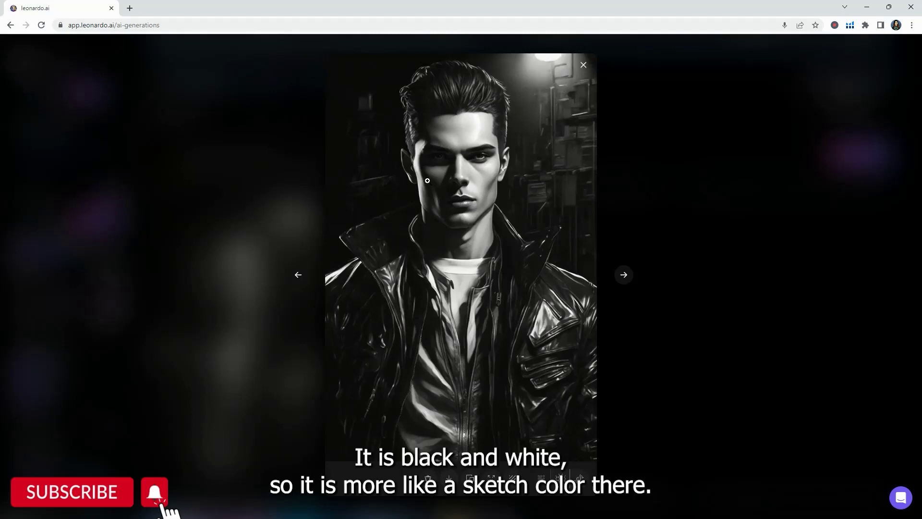
click(775, 324)
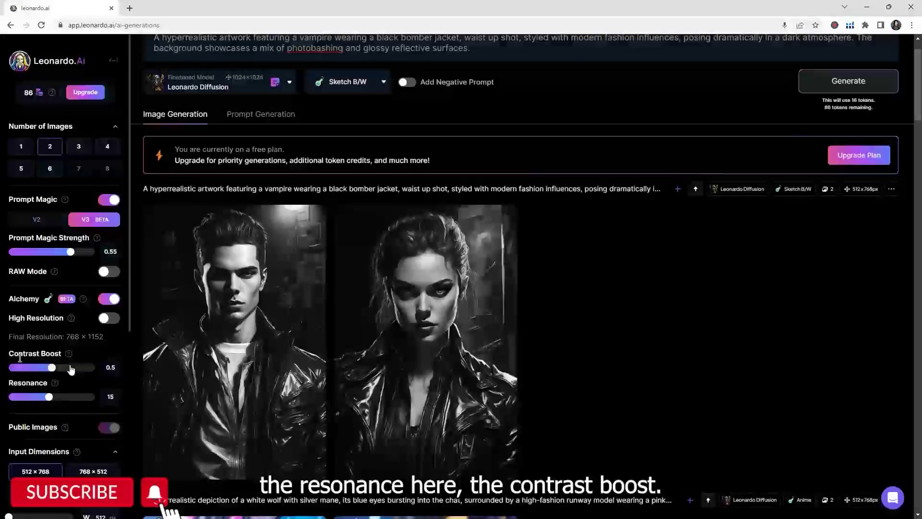
click(435, 342)
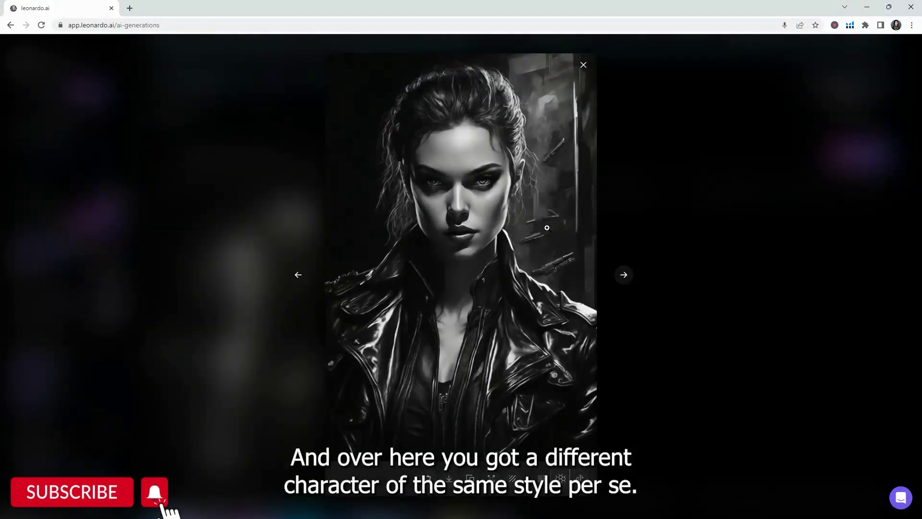
click(716, 365)
scroll(590, 332, up, 1)
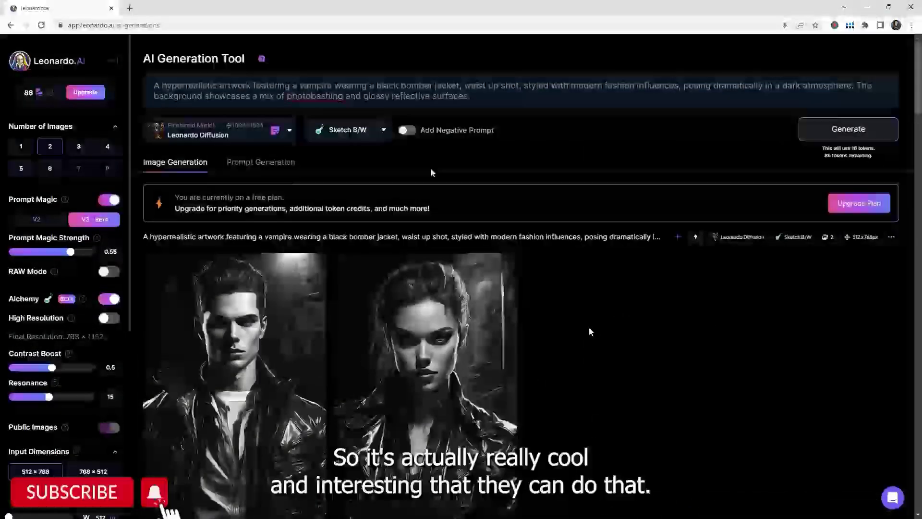
- Try the Environment preset, then settle on Dynamic and regenerate the vampire prompt
click(371, 135)
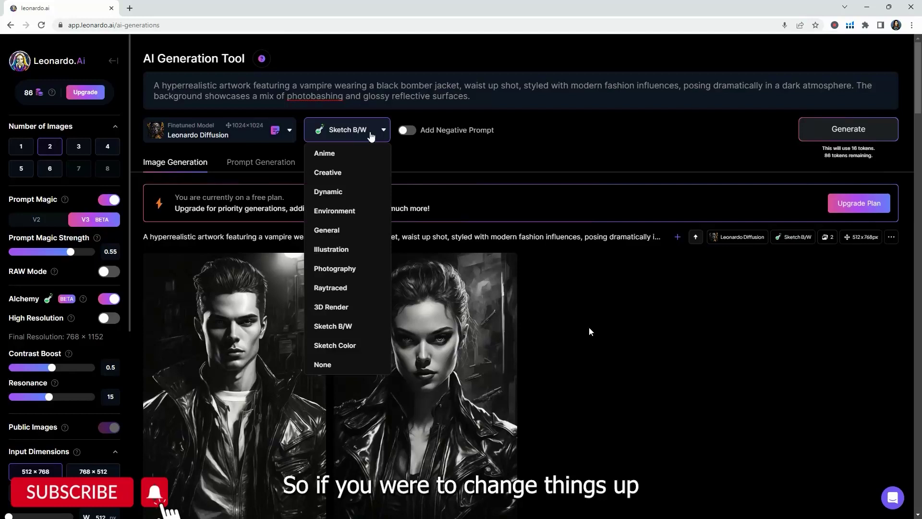
click(342, 210)
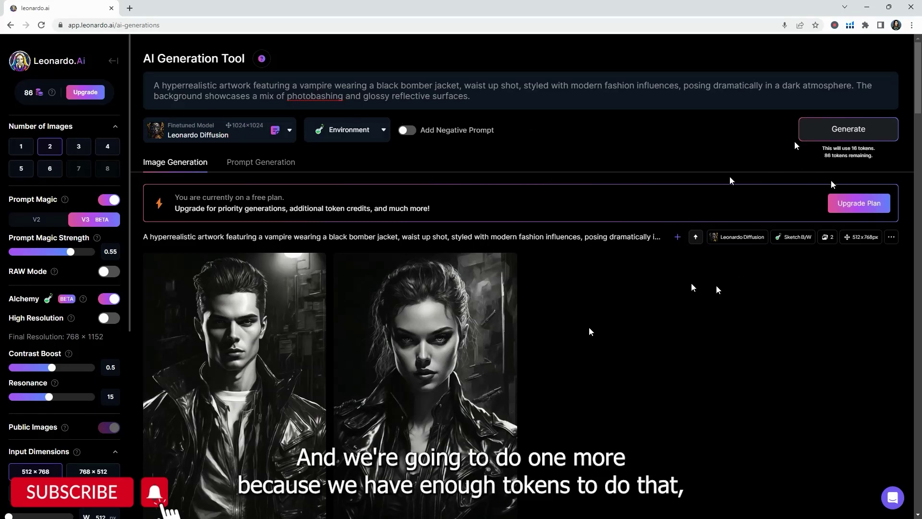
click(372, 139)
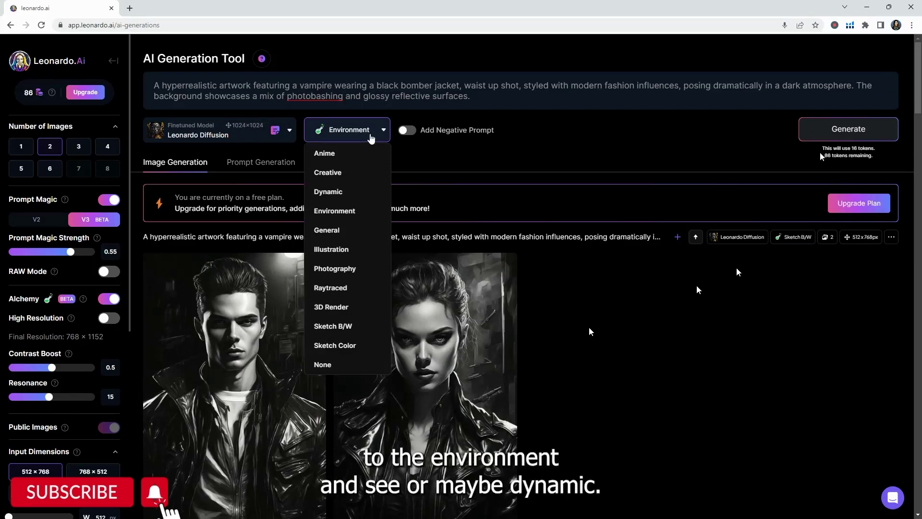
click(345, 193)
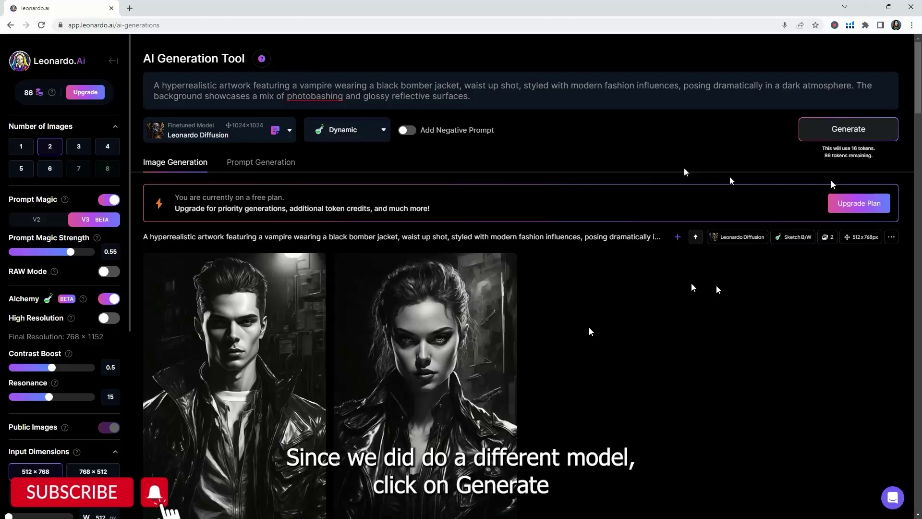
click(844, 129)
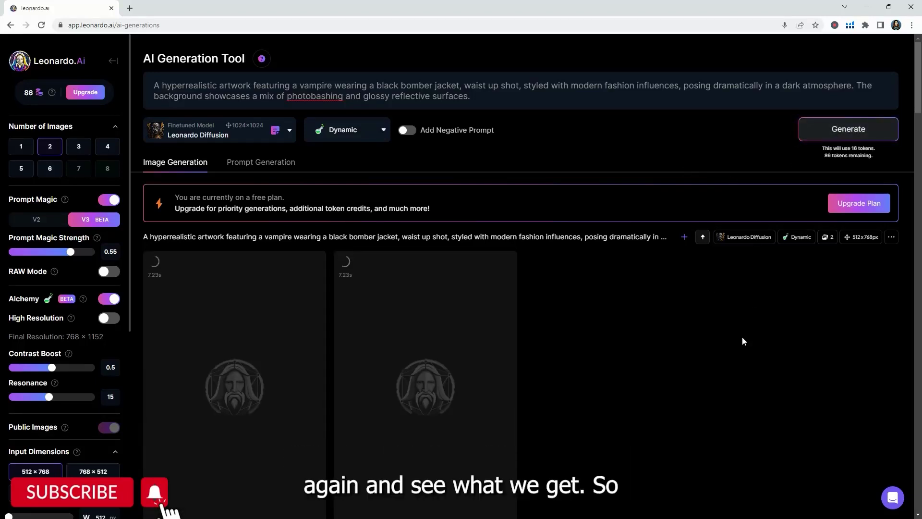
- Scroll down and enlarge the black-and-white Sketch portrait for comparison
scroll(743, 341, down, 1)
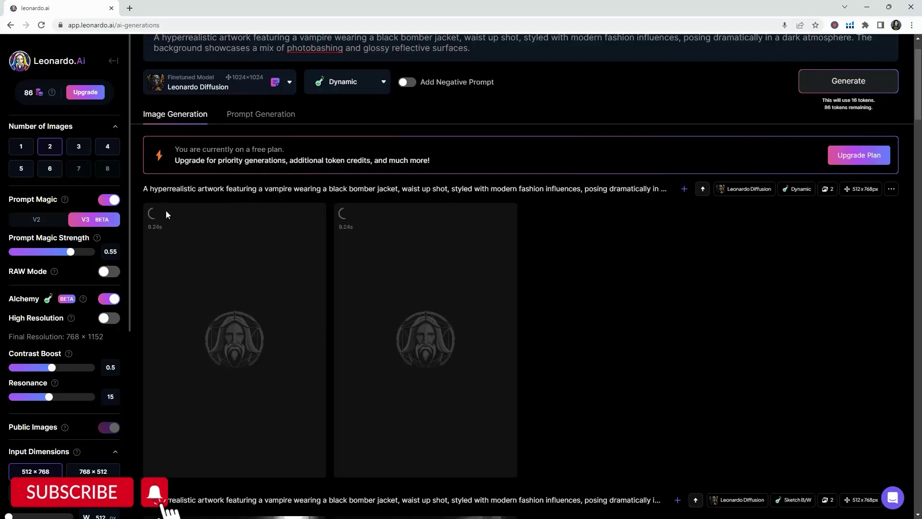
drag(154, 188, 401, 190)
scroll(607, 306, down, 8)
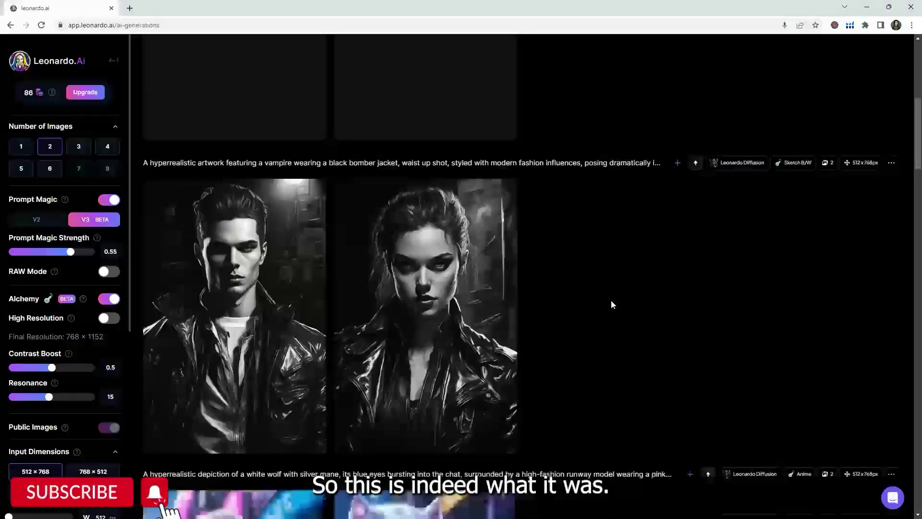
click(295, 258)
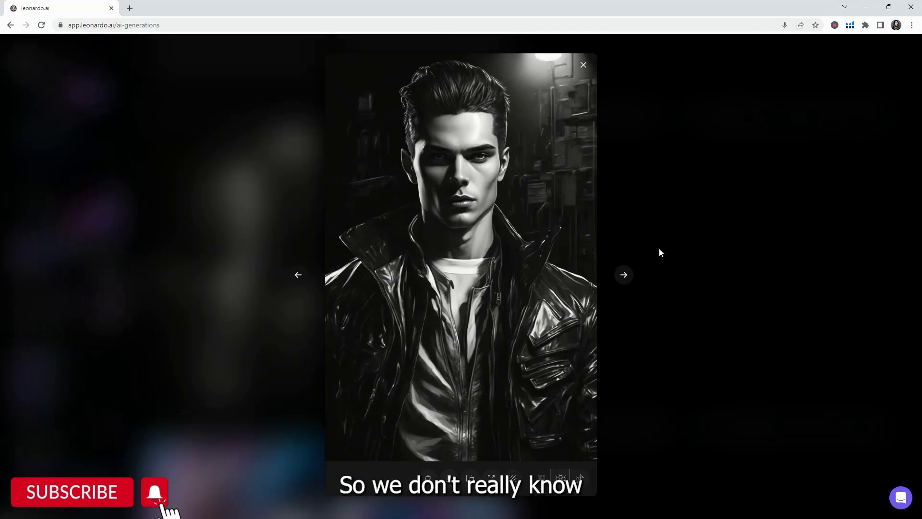
click(692, 230)
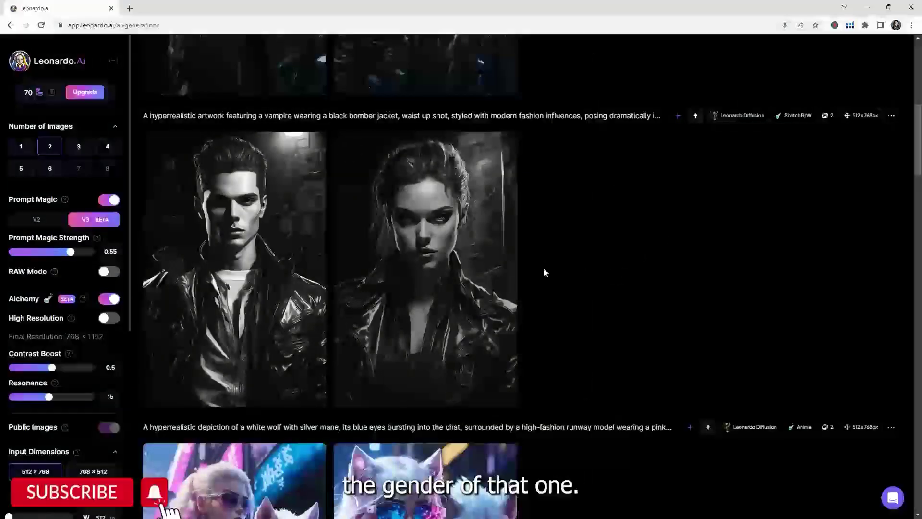
scroll(559, 302, up, 3)
scroll(560, 306, up, 2)
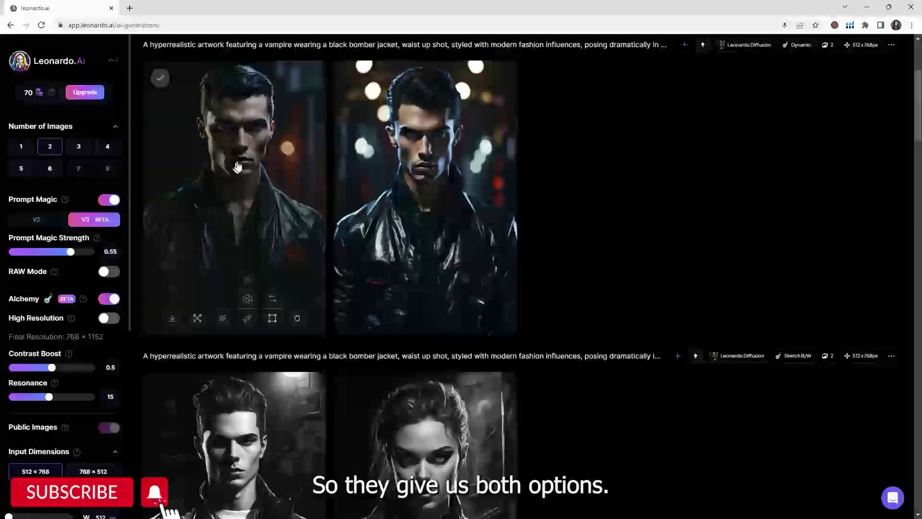
- Enlarge the two colour Dynamic portraits in turn, then return to the top
click(249, 149)
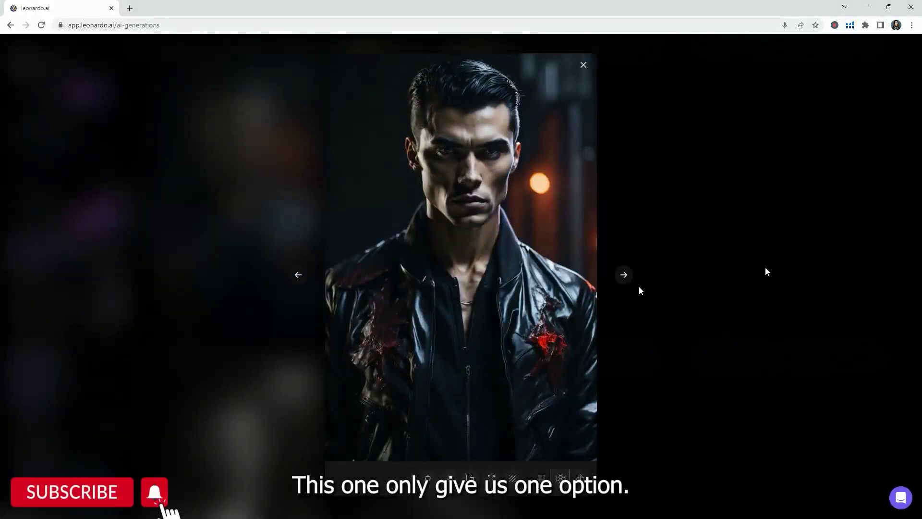
click(624, 276)
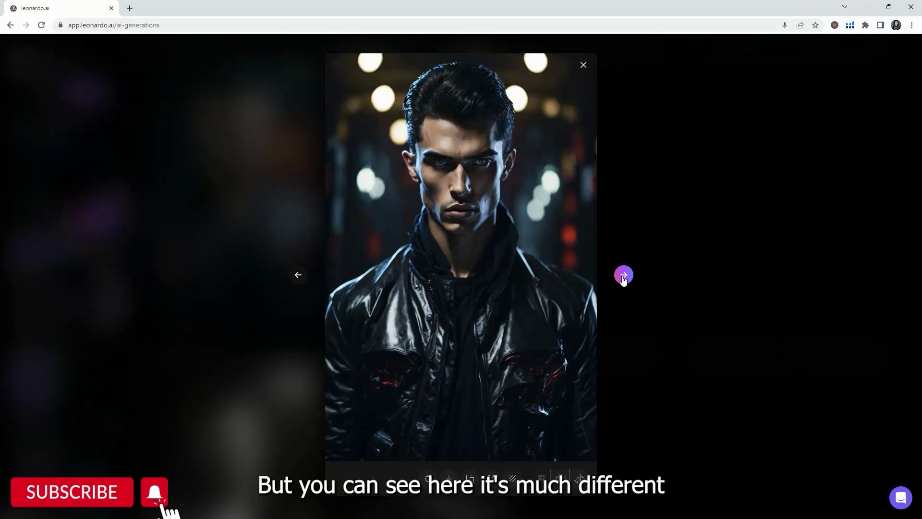
click(733, 257)
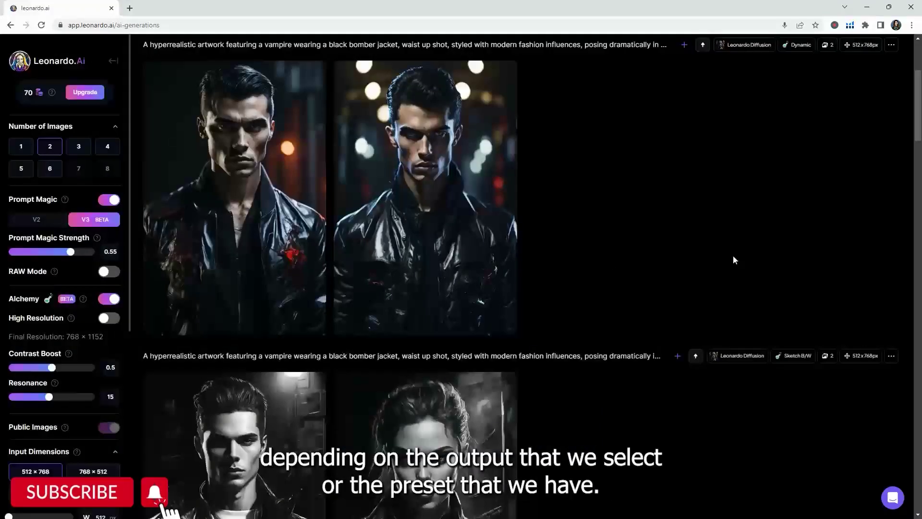
scroll(599, 257, up, 3)
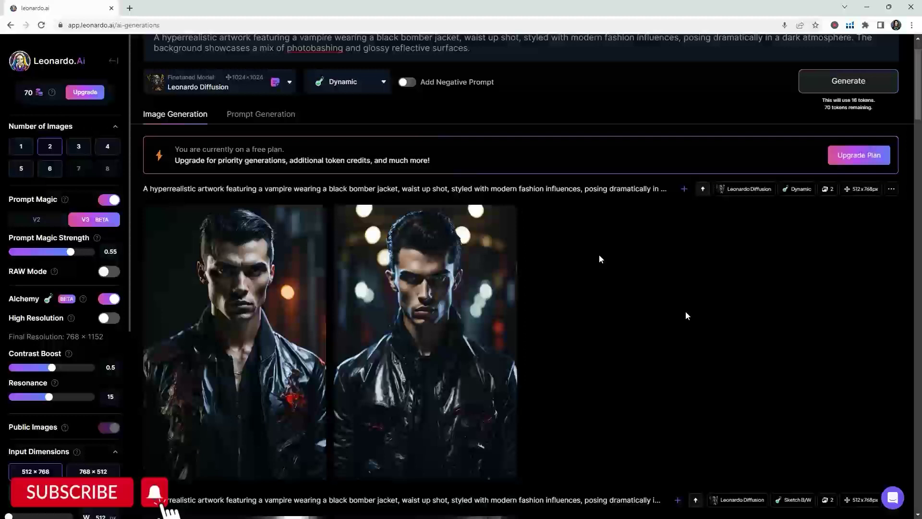
scroll(686, 312, up, 1)
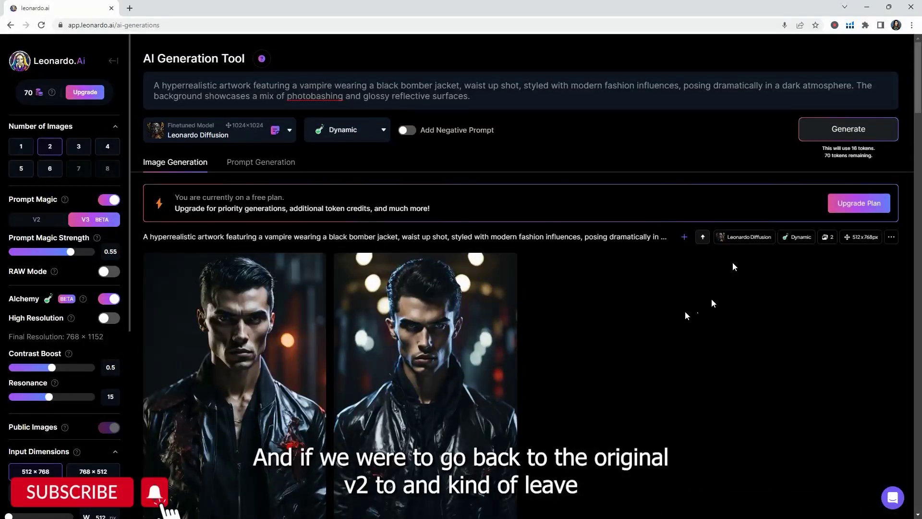
- Set Prompt Magic to V2 with Alchemy off and generate the vampire portraits
click(38, 220)
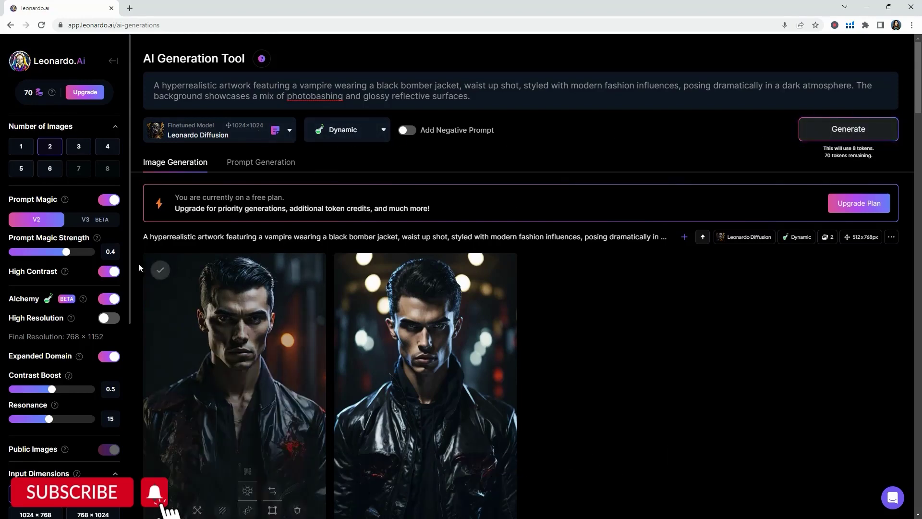
click(108, 299)
click(857, 139)
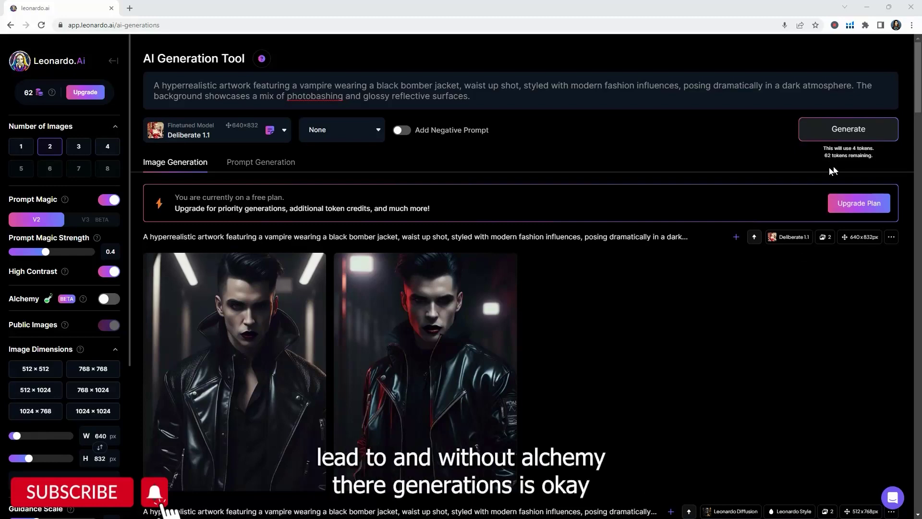
scroll(676, 309, down, 2)
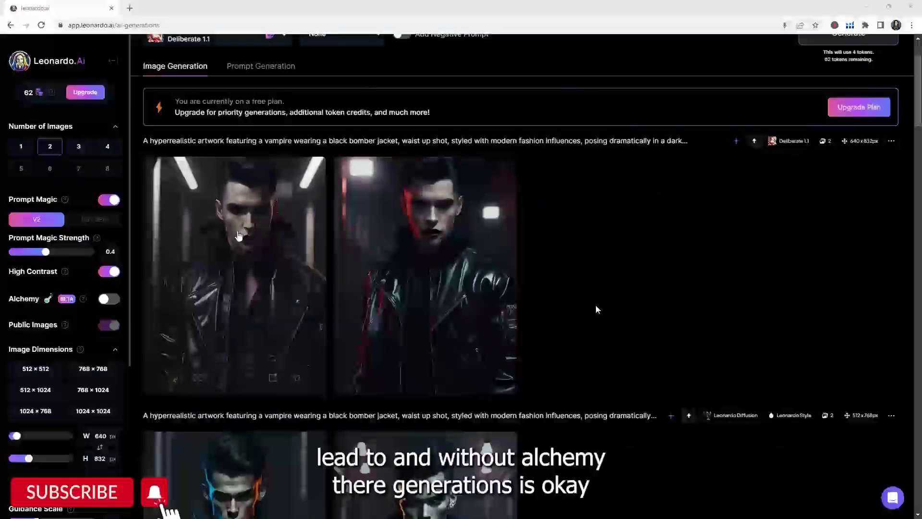
click(444, 269)
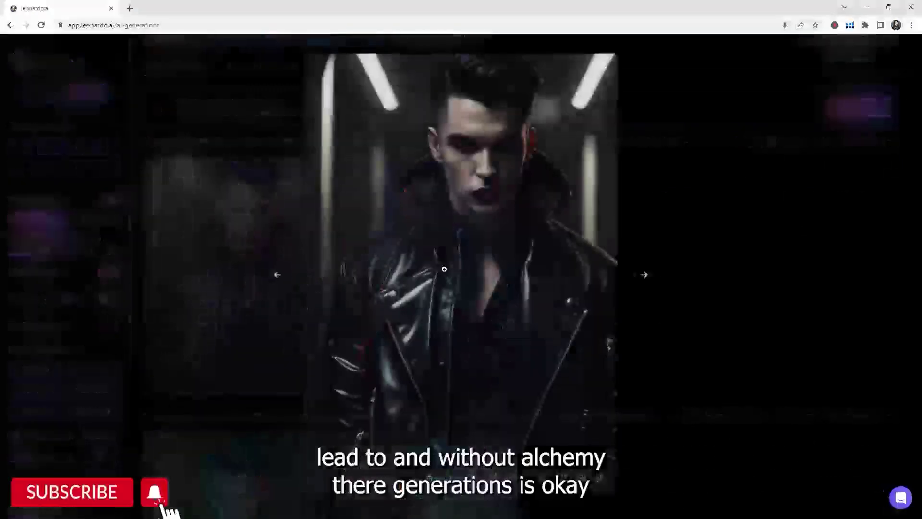
click(645, 275)
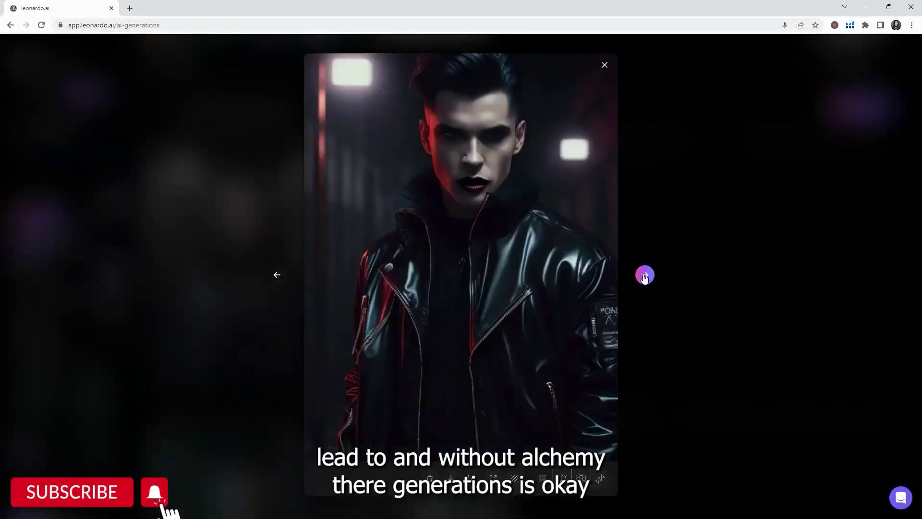
click(726, 327)
scroll(726, 325, down, 6)
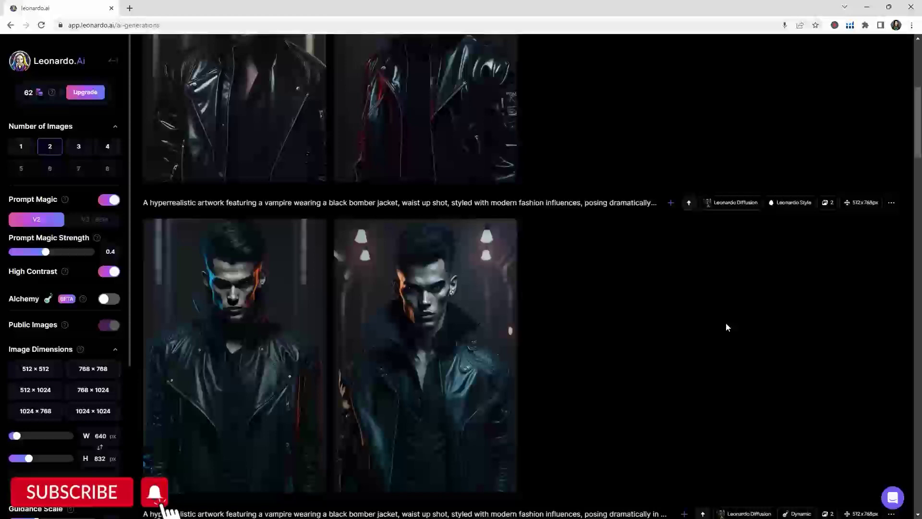
scroll(543, 293, down, 6)
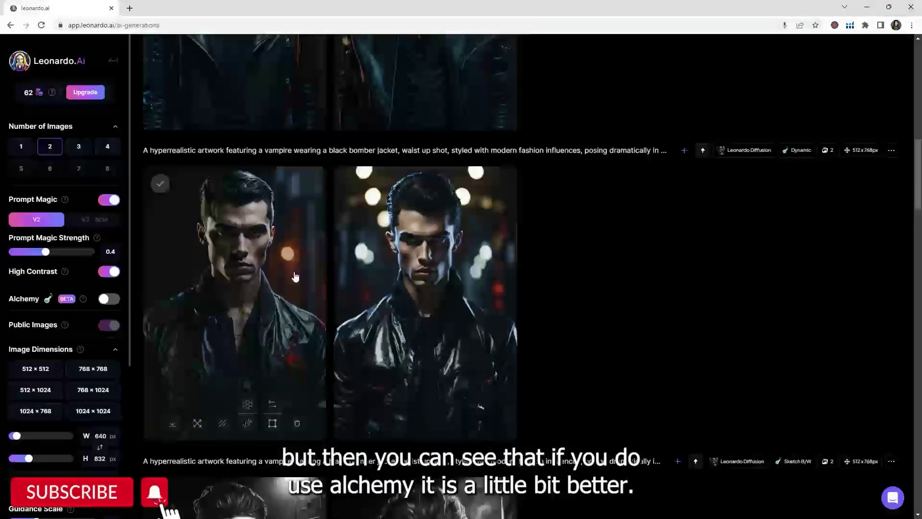
click(288, 276)
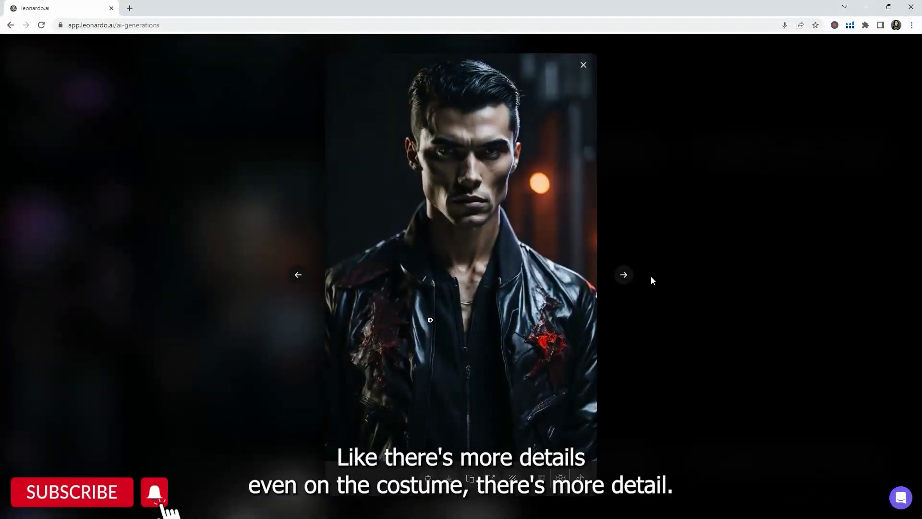
click(649, 342)
scroll(553, 346, down, 3)
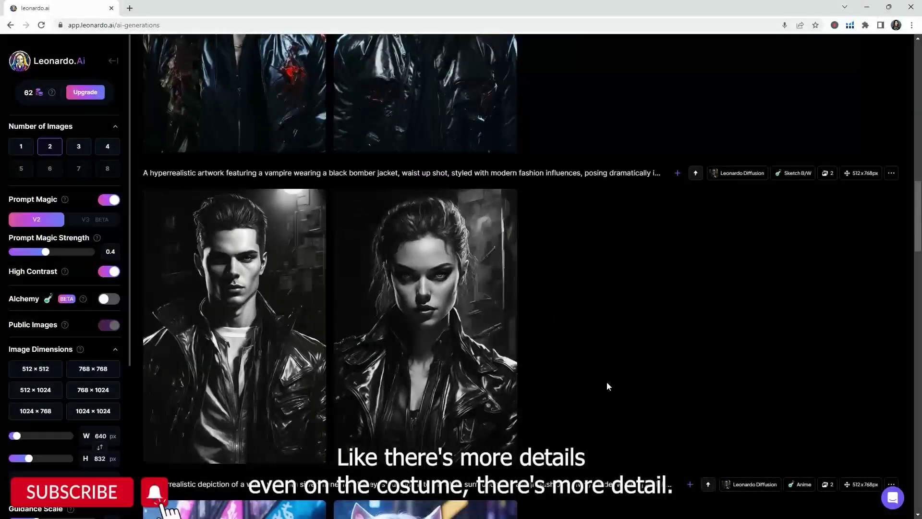
scroll(529, 298, down, 2)
scroll(583, 246, down, 5)
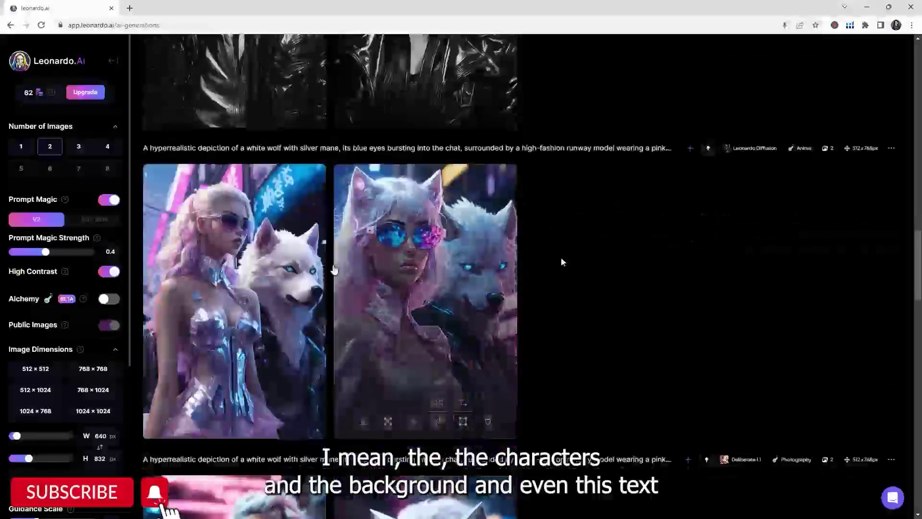
click(321, 269)
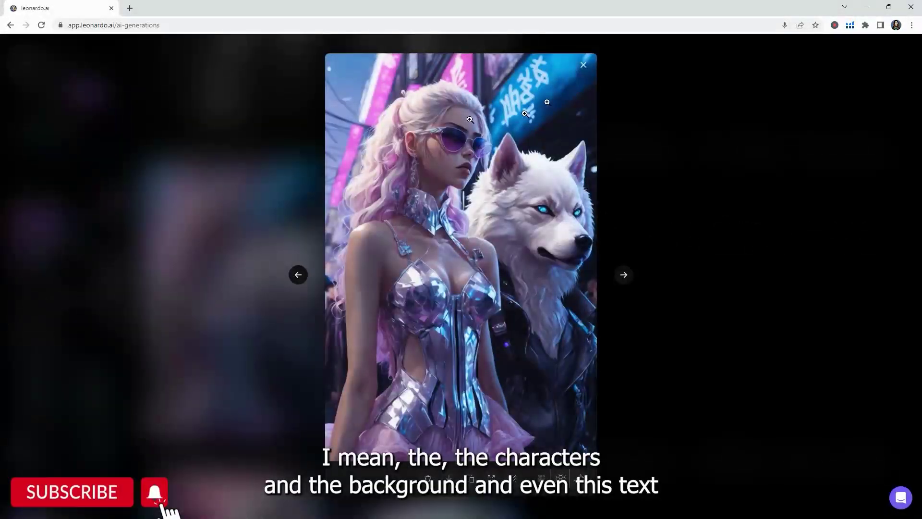
click(630, 379)
scroll(625, 379, down, 8)
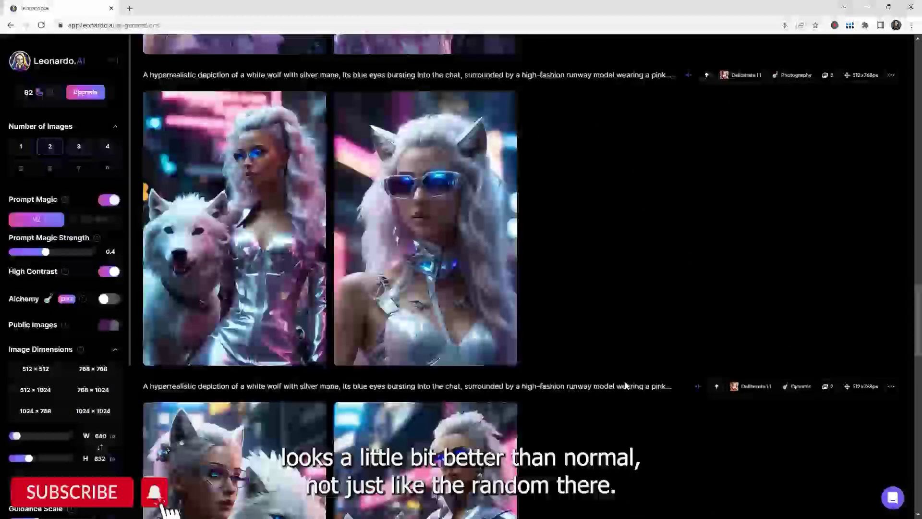
scroll(350, 360, down, 4)
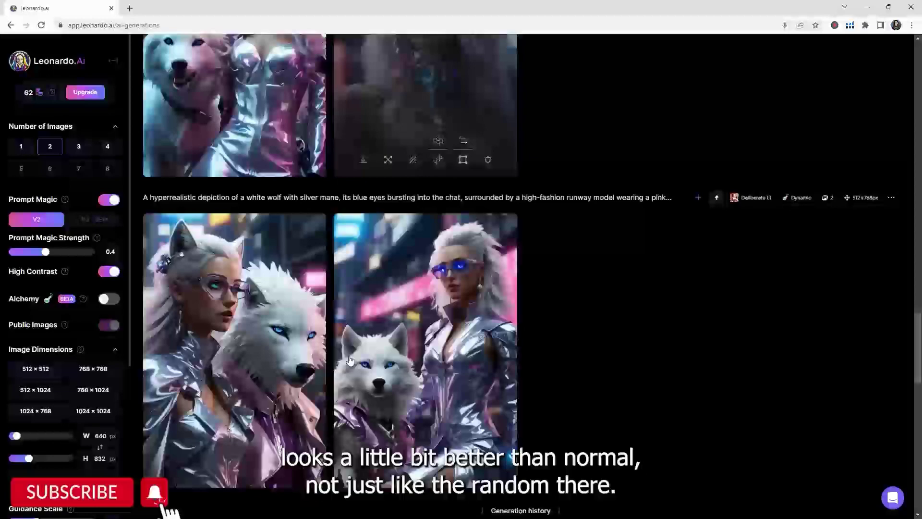
click(350, 361)
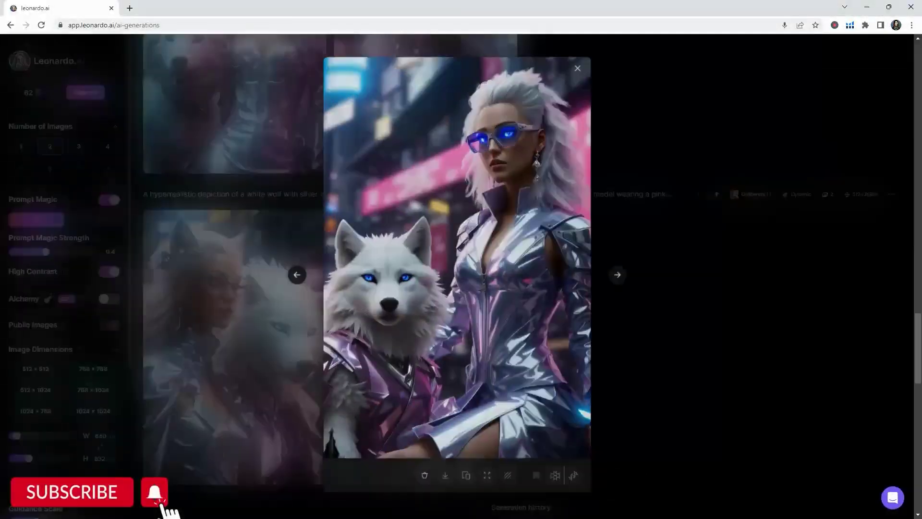
key(Escape)
scroll(506, 337, up, 15)
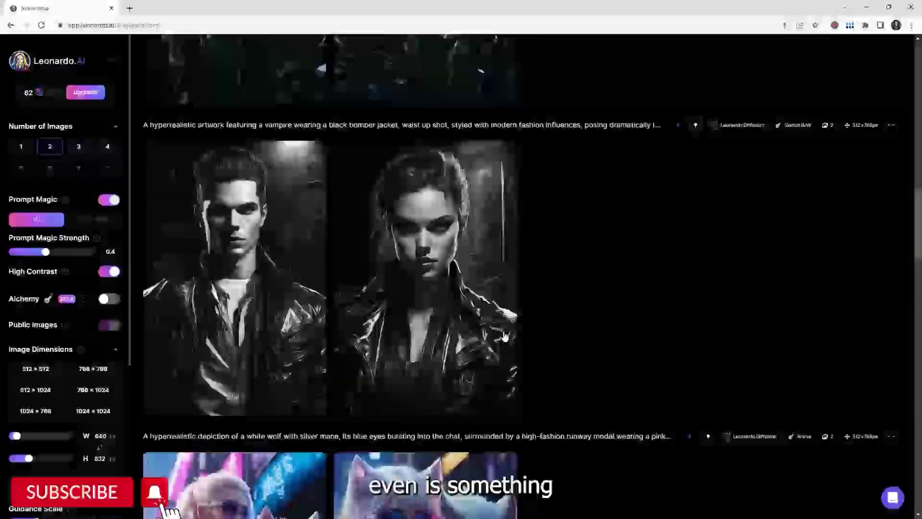
scroll(506, 336, up, 8)
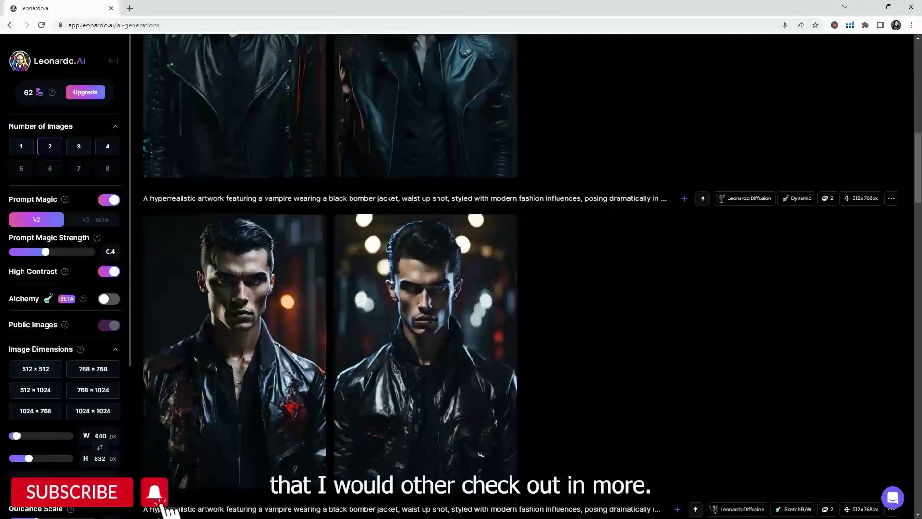
scroll(297, 146, up, 10)
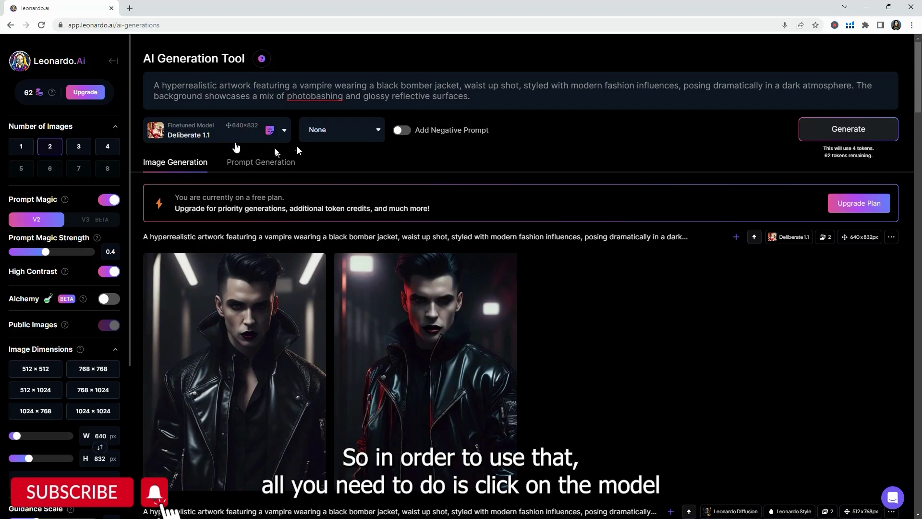
- Pick SDXL 0.9 from the Finetuned Model list
click(222, 137)
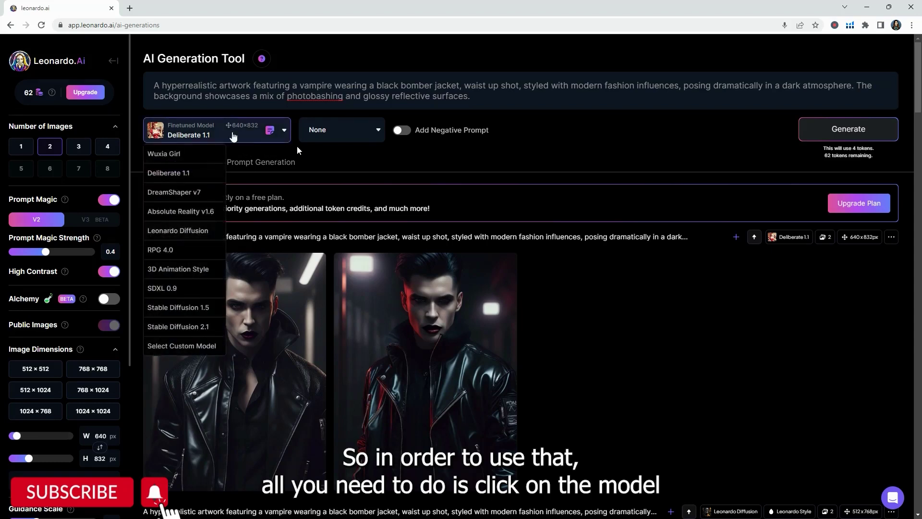
click(167, 289)
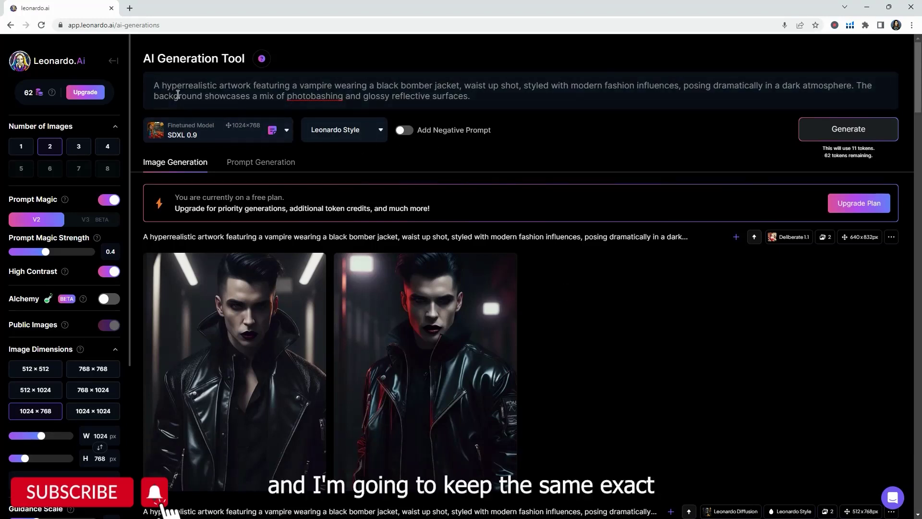
- Select the vampire prompt and generate 1024×768 images with SDXL 0.9
drag(167, 88, 530, 99)
scroll(423, 333, down, 7)
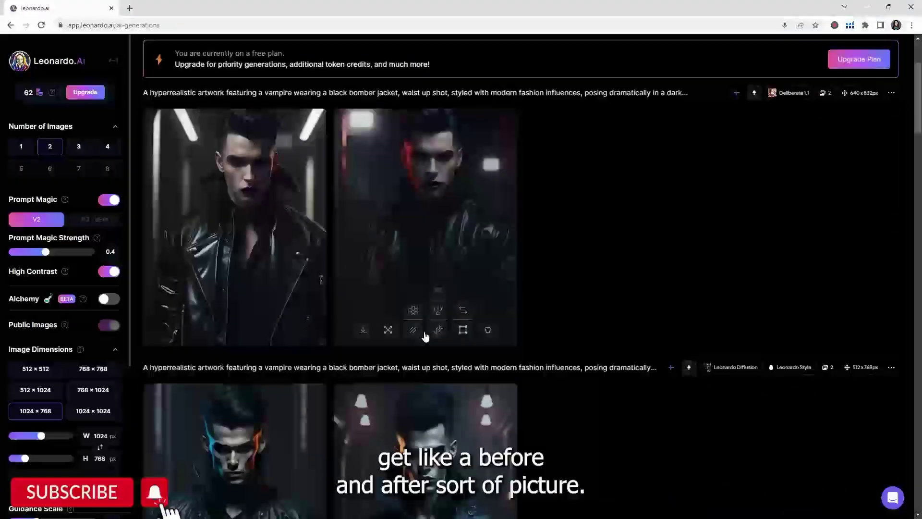
scroll(425, 336, up, 7)
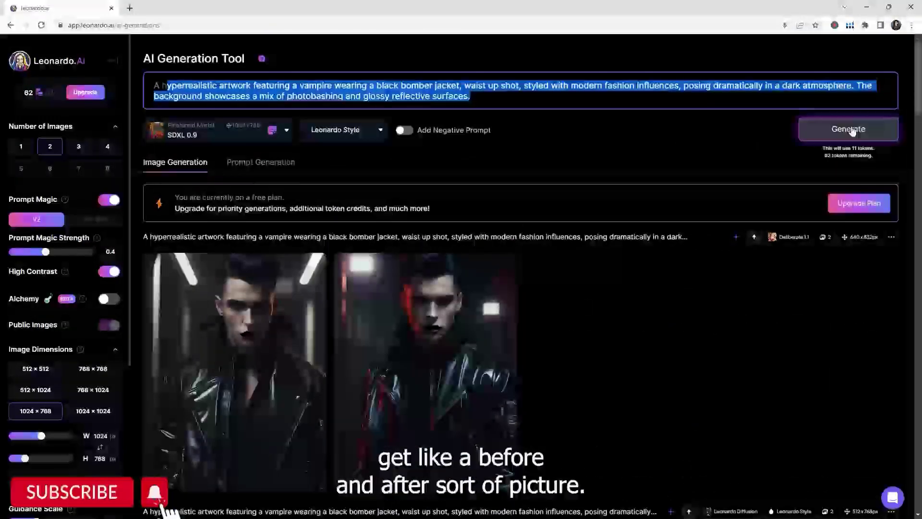
click(850, 130)
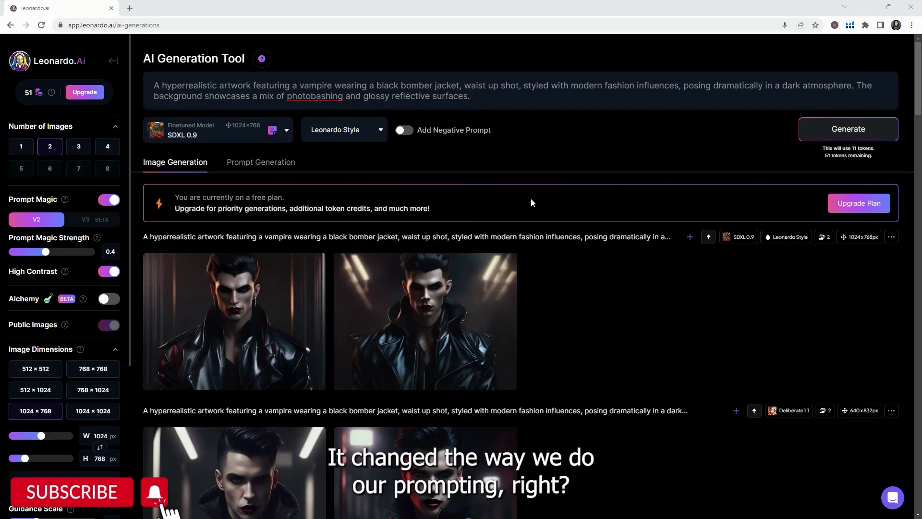
- Swap the vampire prompt for the pasted white wolf and silver-clad runway model prompt and generate an SDXL 0.9 pair
click(456, 107)
key(ctrl+a)
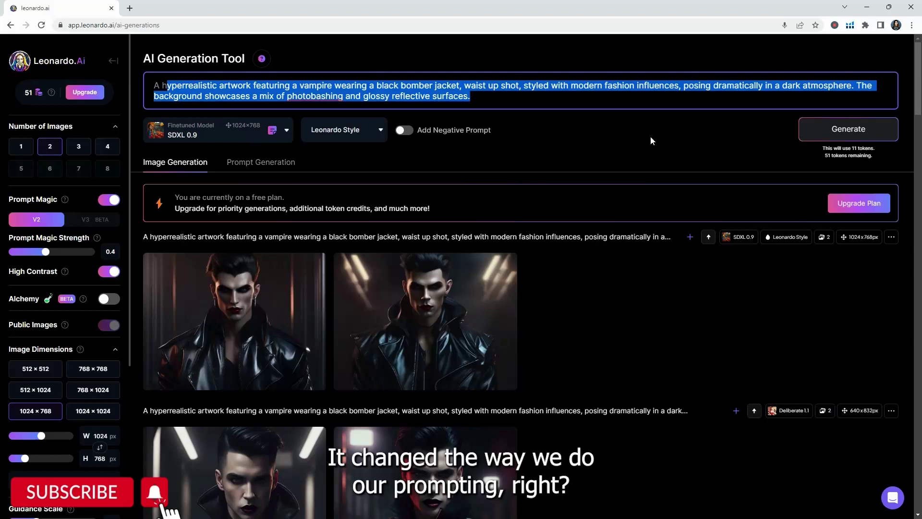
click(502, 106)
key(ctrl+a)
text(A hyperrealistic depiction of a white wolf with silver mane, its blue eyes bursting into the chat, surrounded by a high-fashion runway model wearing a pink catsuit with a tulle and organza dress, and futuristic glasses. The scene is set in a cyberpunk street with beautiful night sky and reflective surfaces)
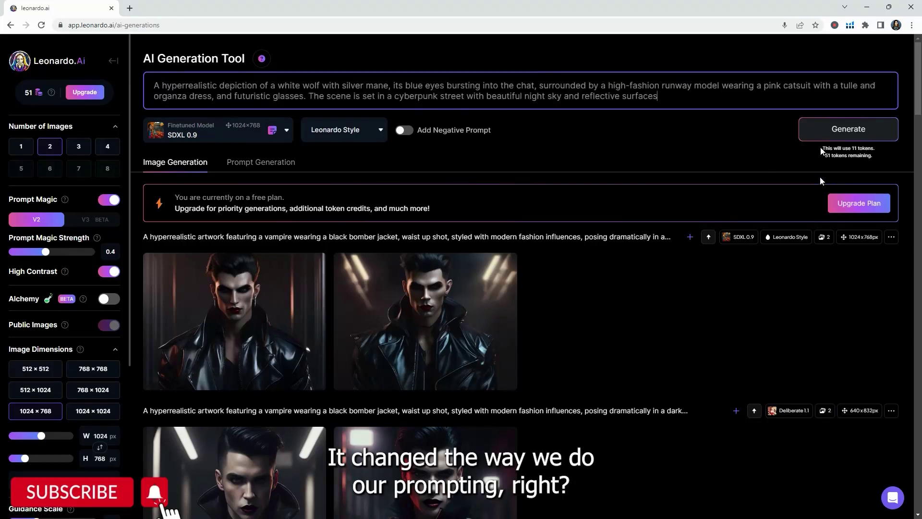
click(839, 130)
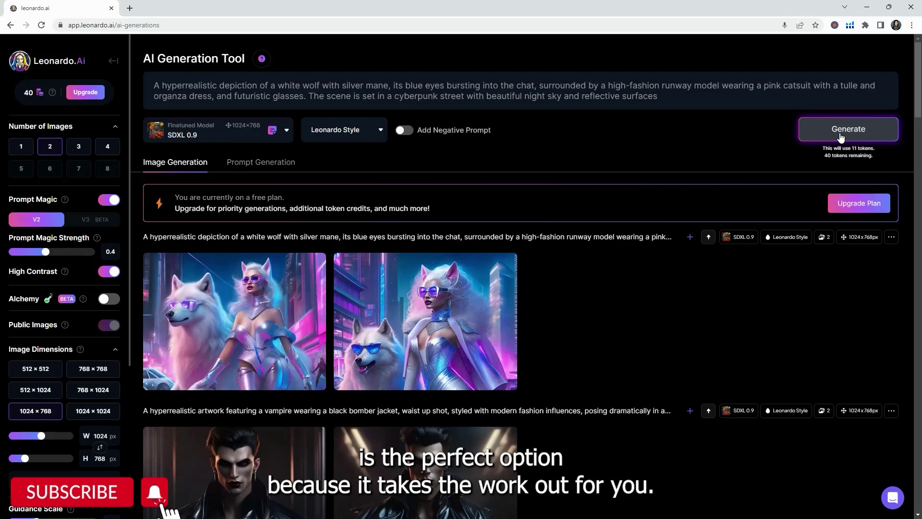
click(288, 318)
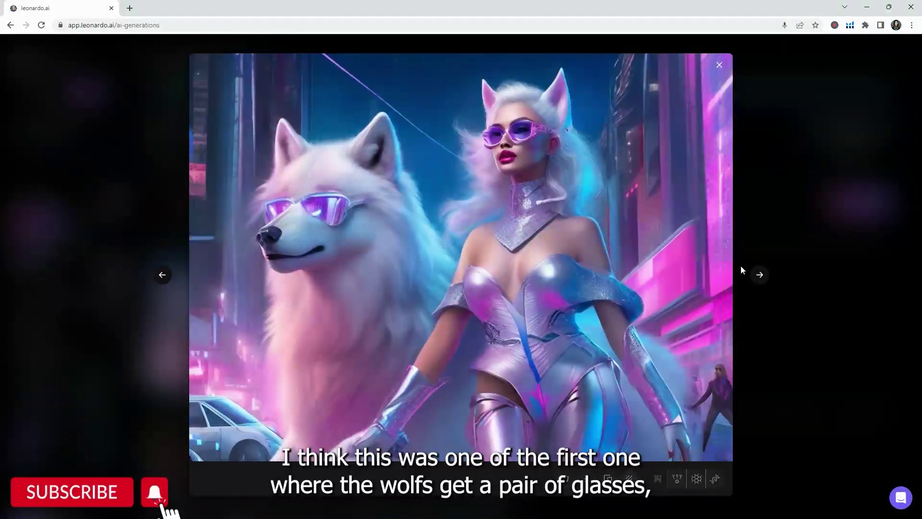
click(761, 277)
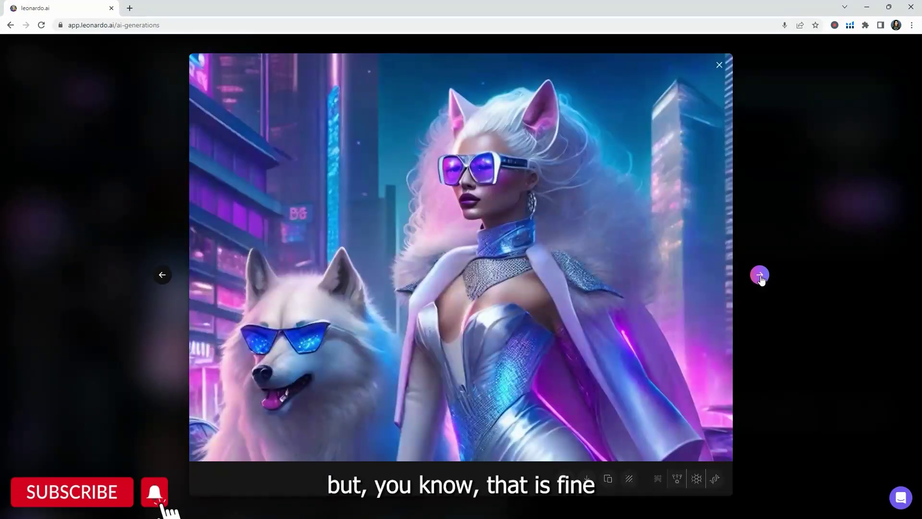
click(740, 294)
scroll(721, 300, down, 10)
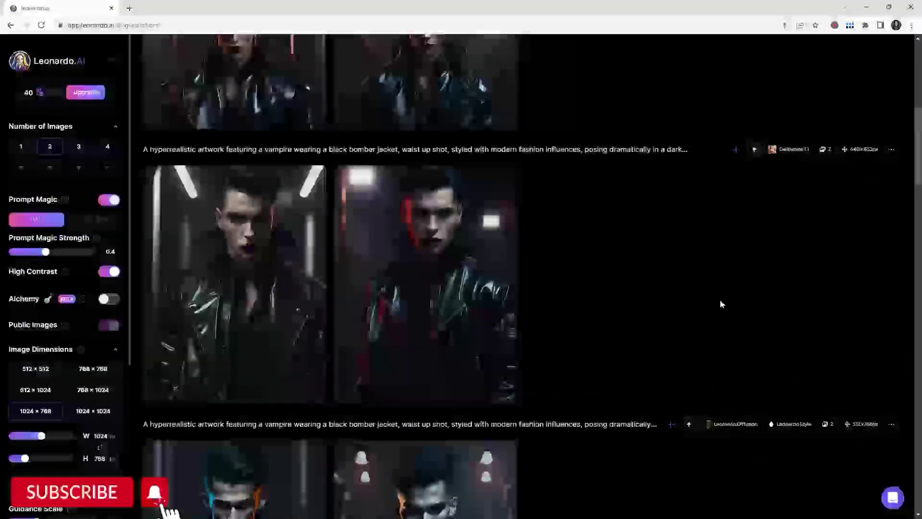
scroll(721, 304, down, 10)
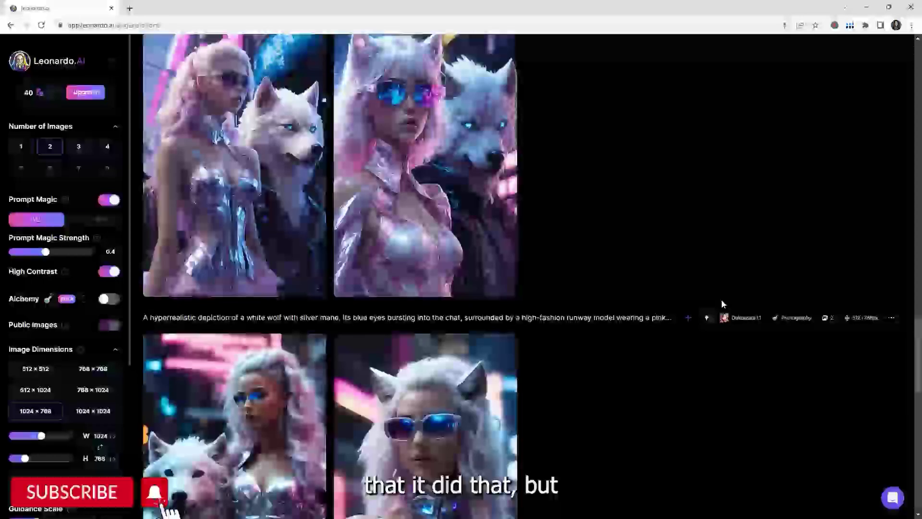
scroll(722, 303, up, 15)
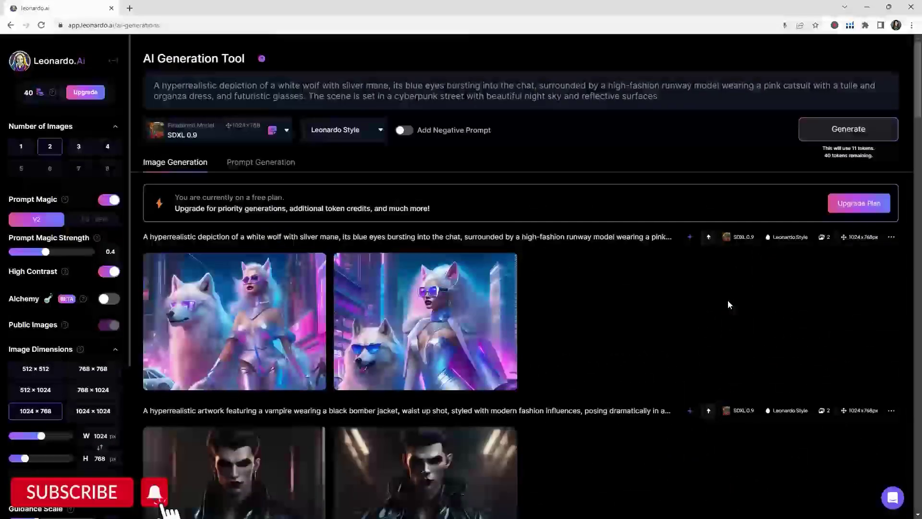